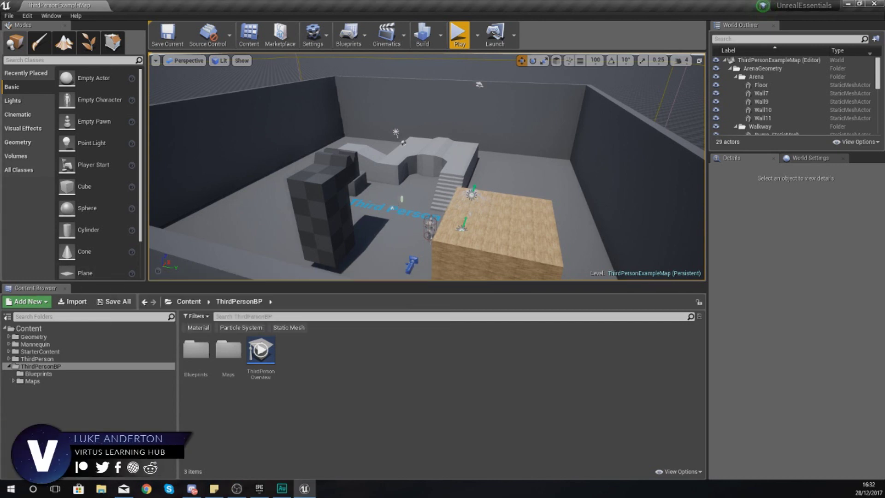
Examine the walled arena and the surrounding checkered landscape from several viewpoints
{"action": "right_click_drag", "start_coordinate": [427, 166], "coordinate": [454, 176]}
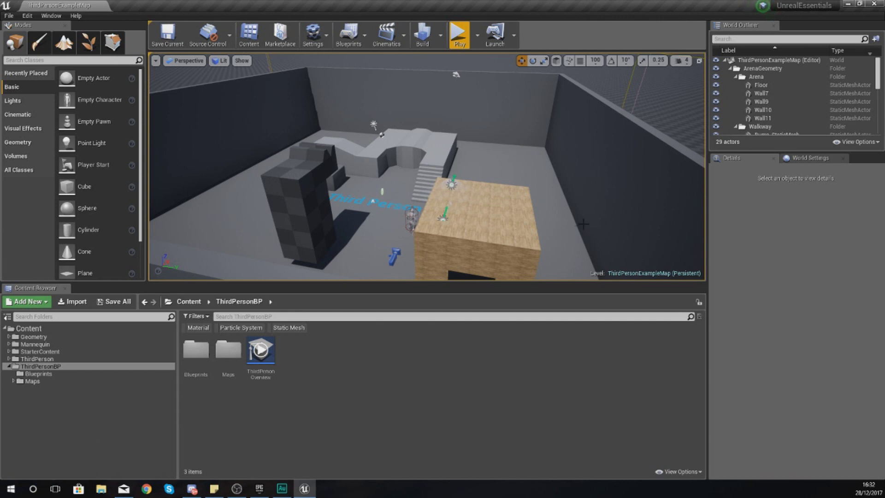
{"action": "mouse_move", "coordinate": [545, 206]}
{"action": "right_mouse_down"}
{"action": "mouse_move", "coordinate": [563, 211]}
{"action": "mouse_move", "coordinate": [502, 205]}
{"action": "mouse_move", "coordinate": [546, 205]}
{"action": "right_mouse_up"}
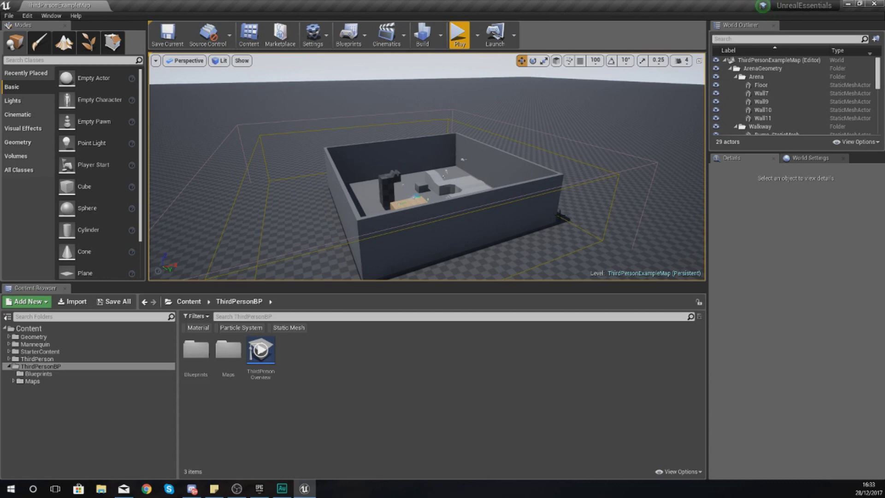
{"action": "right_click_drag", "start_coordinate": [427, 166], "coordinate": [407, 111]}
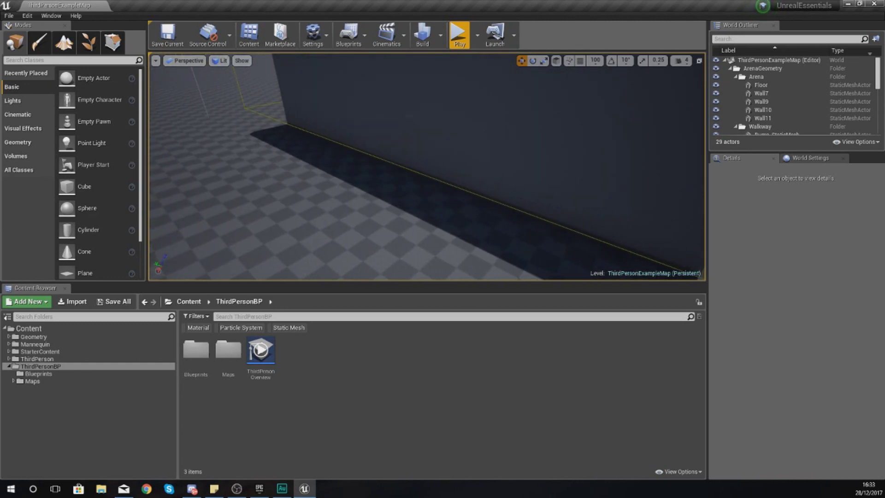
{"action": "right_click_drag", "start_coordinate": [427, 166], "coordinate": [447, 187]}
{"action": "right_click_drag", "start_coordinate": [561, 214], "coordinate": [602, 210]}
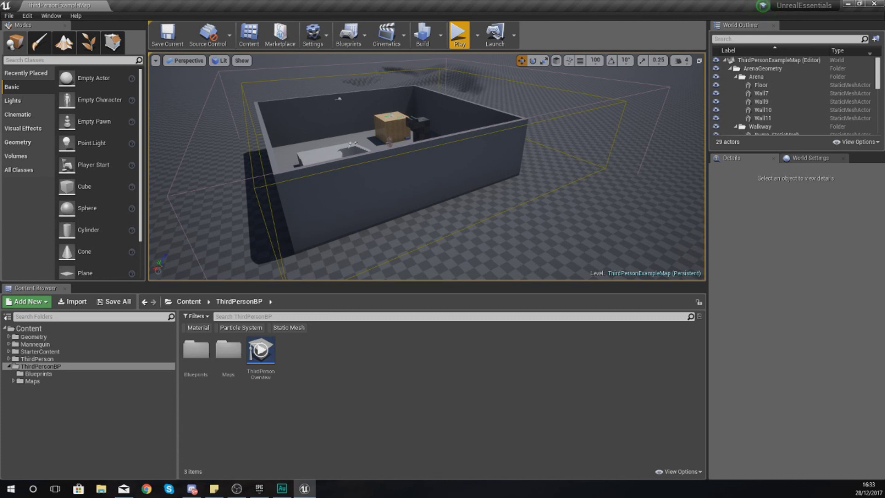
{"action": "mouse_move", "coordinate": [562, 214]}
{"action": "right_mouse_down"}
{"action": "mouse_move", "coordinate": [581, 199]}
{"action": "mouse_move", "coordinate": [558, 203]}
{"action": "mouse_move", "coordinate": [562, 213]}
{"action": "right_mouse_up"}
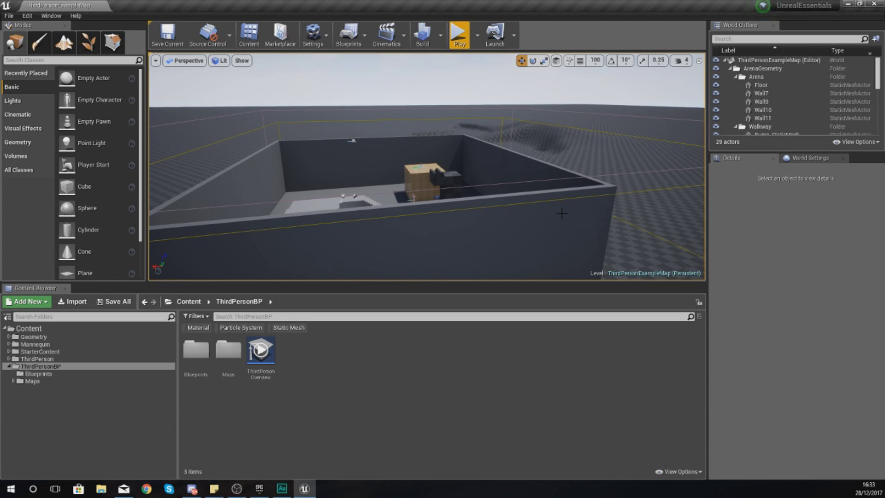
{"action": "right_click_drag", "start_coordinate": [562, 213], "coordinate": [557, 255]}
{"action": "key", "text": "s"}
{"action": "right_click_drag", "start_coordinate": [614, 228], "coordinate": [553, 213]}
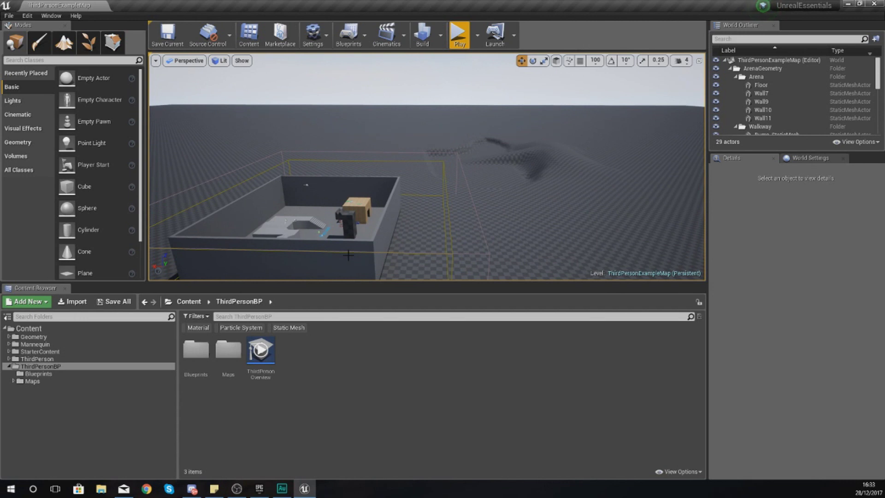
Search the StarterContent Textures folder for rock, sand and grass textures
{"action": "left_click", "coordinate": [46, 352]}
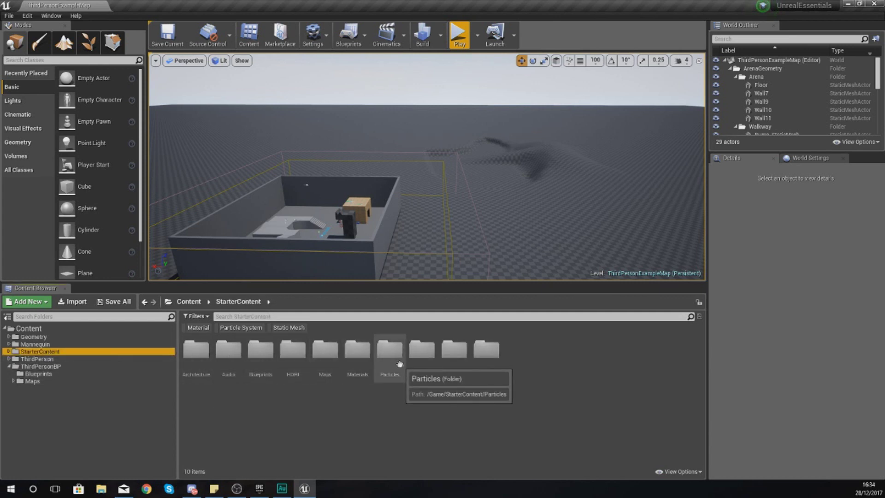
{"action": "double_click", "coordinate": [487, 354]}
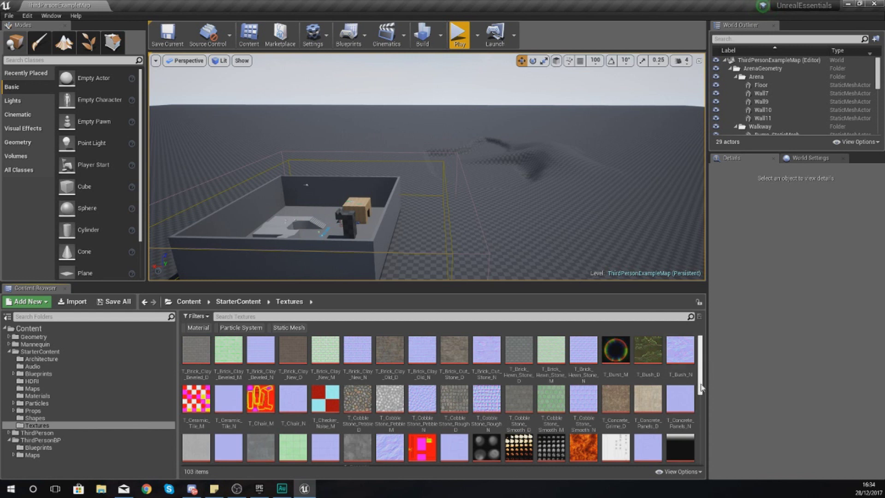
{"action": "left_click", "coordinate": [644, 316]}
{"action": "type", "text": "rock"}
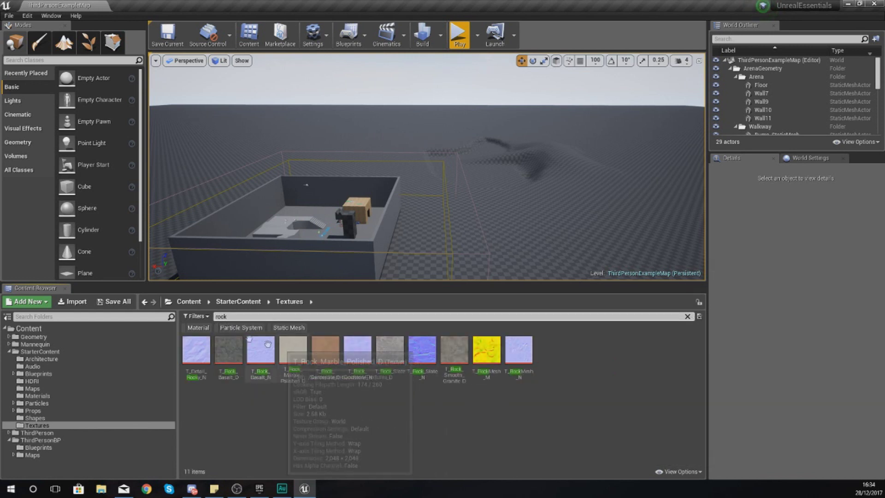
{"action": "key", "text": "BackSpace"}
{"action": "key", "text": "BackSpace"}
{"action": "key", "text": "BackSpace"}
{"action": "key", "text": "BackSpace"}
{"action": "type", "text": "sand"}
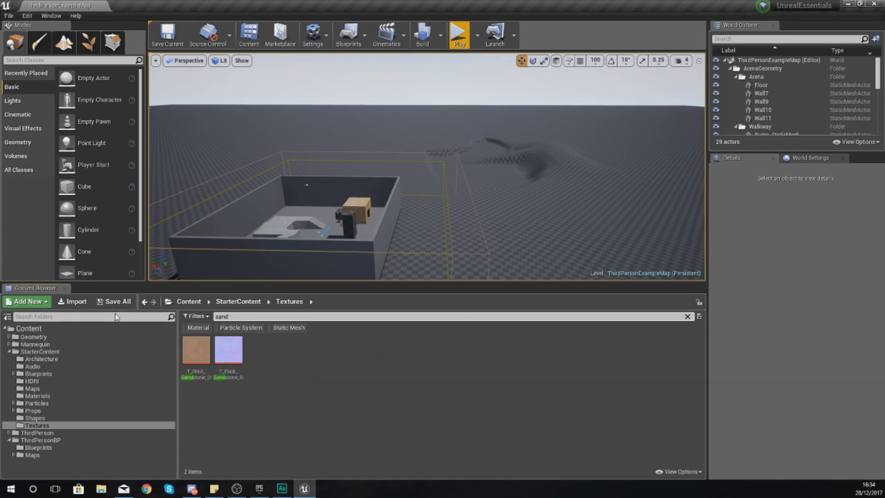
{"action": "type", "text": "grass"}
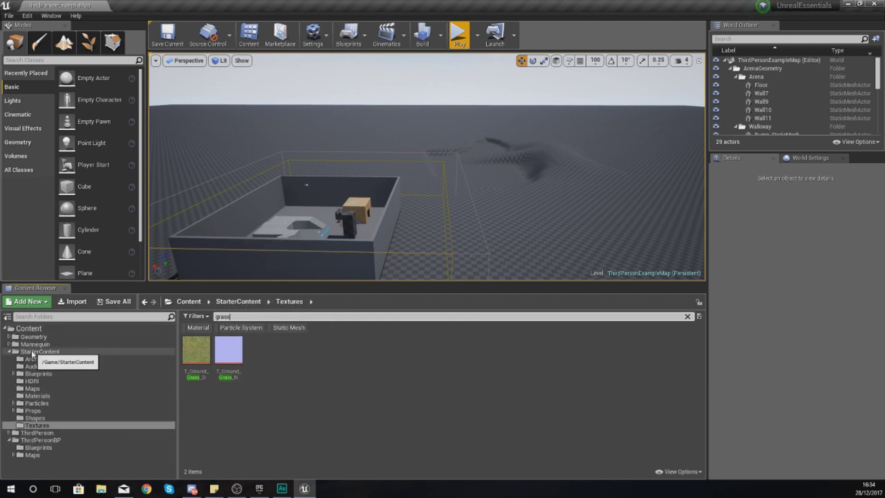
Create a new material named LandscapeMaterial in the StarterContent Materials folder, with the search filter cleared
{"action": "left_click", "coordinate": [51, 396]}
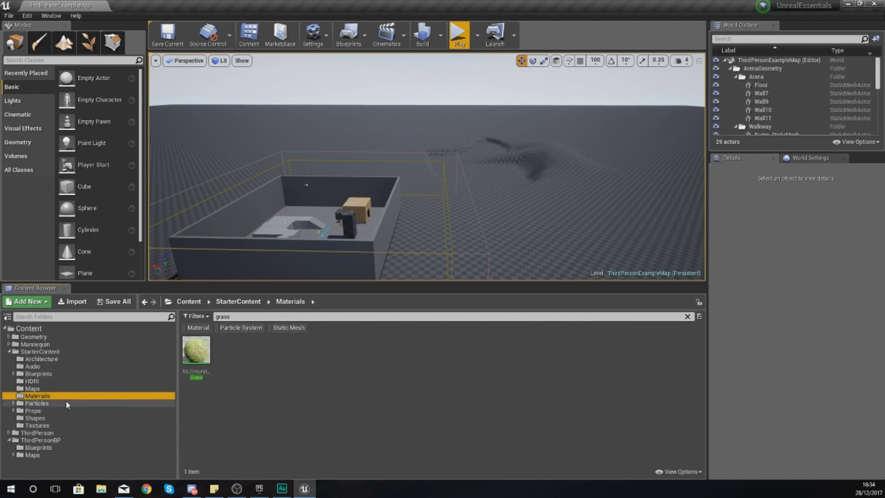
{"action": "left_click", "coordinate": [241, 317]}
{"action": "key", "text": "BackSpace"}
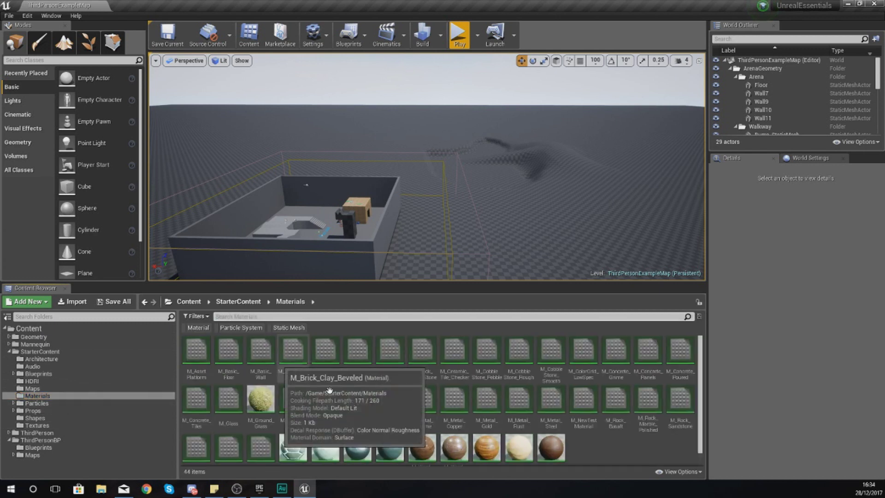
{"action": "right_click", "coordinate": [584, 447]}
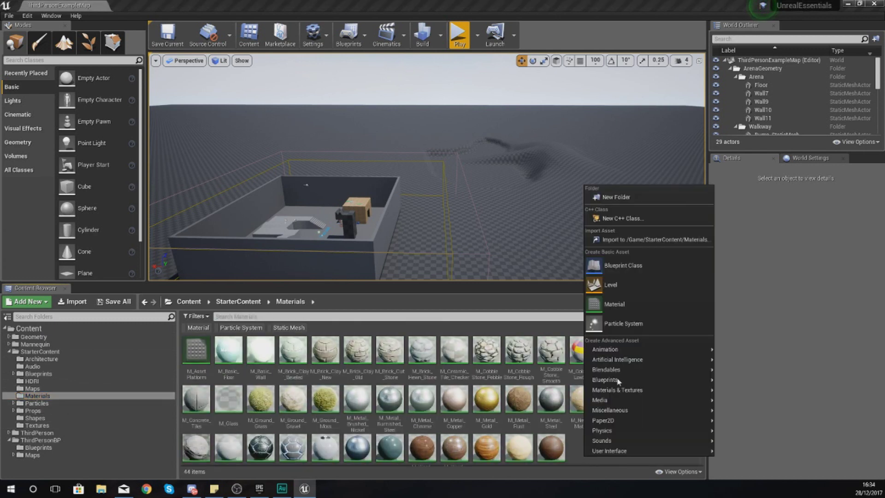
{"action": "left_click", "coordinate": [614, 304]}
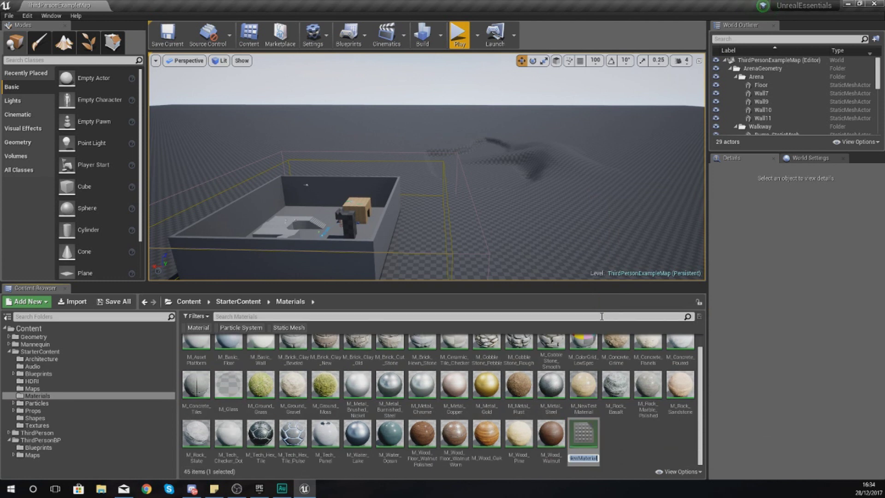
{"action": "type", "text": "LandscapeMater"}
{"action": "type", "text": "ial"}
{"action": "key", "text": "Return"}
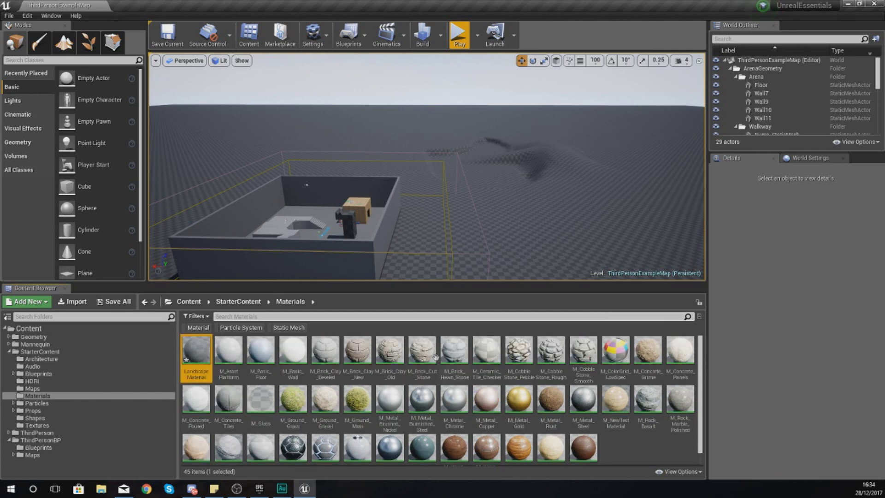
Open LandscapeMaterial for editing and make room in the graph beside its main node
{"action": "double_click", "coordinate": [197, 352]}
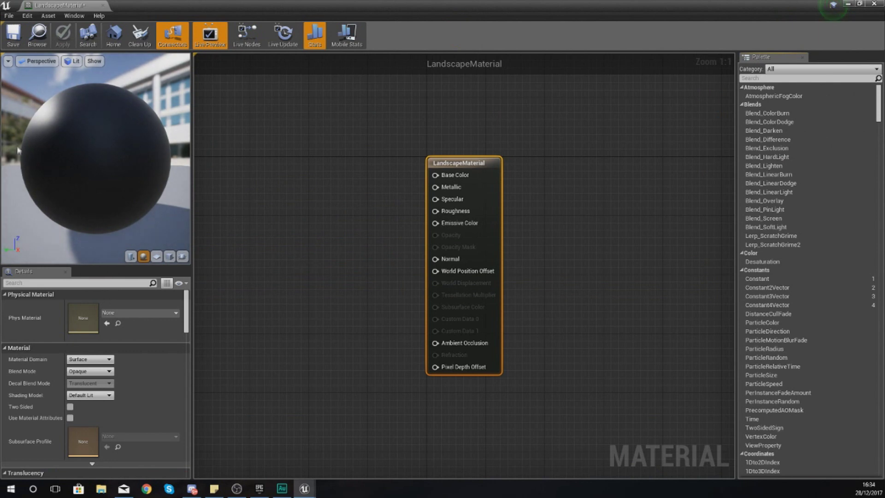
{"action": "left_click_drag", "start_coordinate": [70, 142], "coordinate": [87, 122]}
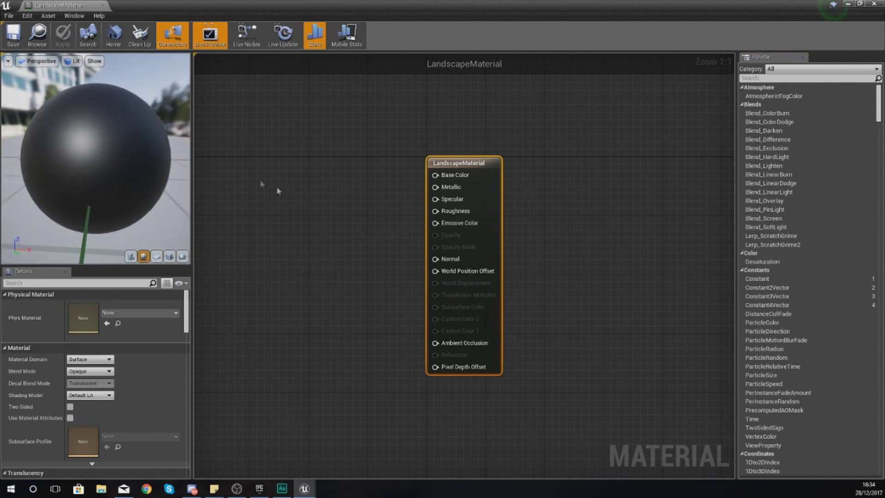
{"action": "right_click_drag", "start_coordinate": [279, 191], "coordinate": [347, 186]}
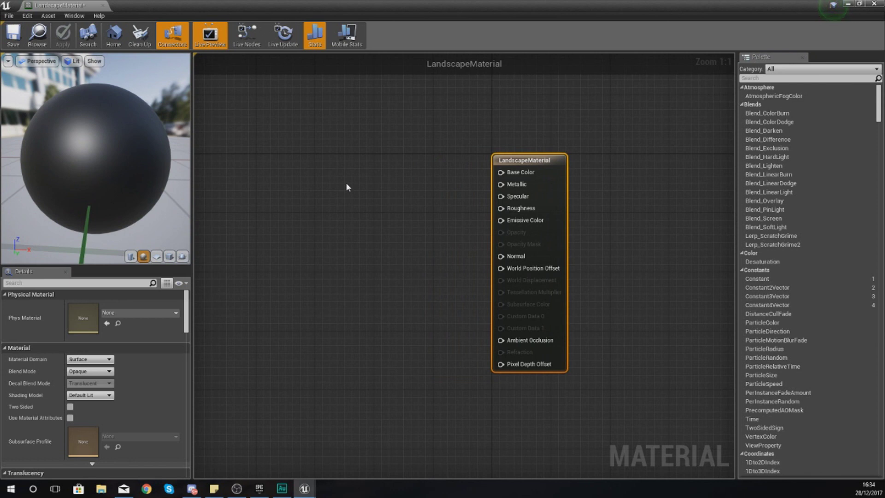
{"action": "left_click", "coordinate": [324, 181]}
{"action": "right_click", "coordinate": [333, 180]}
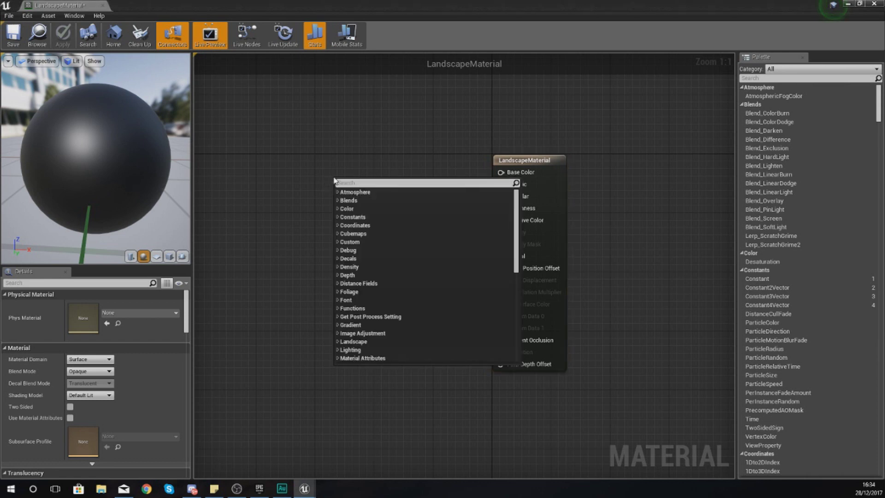
{"action": "type", "text": "landscap"}
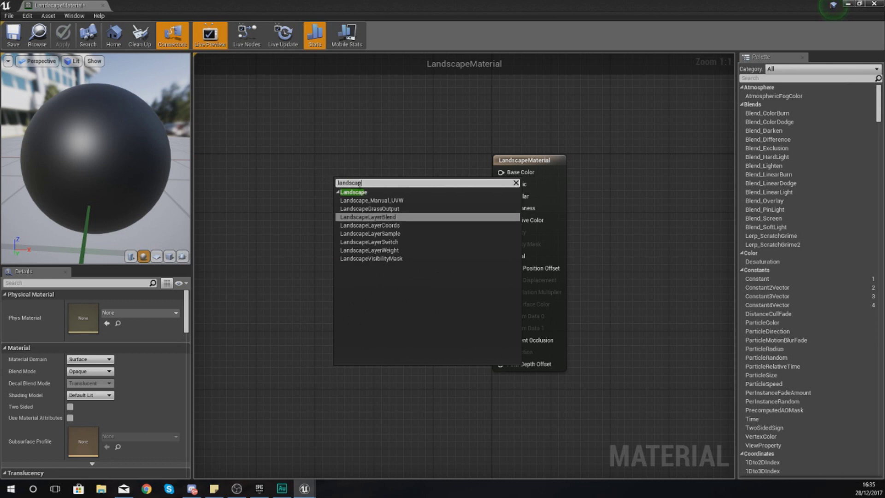
{"action": "left_click", "coordinate": [353, 174]}
Add a LandscapeLayerBlend node to the graph and connect its output to the material's Base Color
{"action": "right_click", "coordinate": [353, 190]}
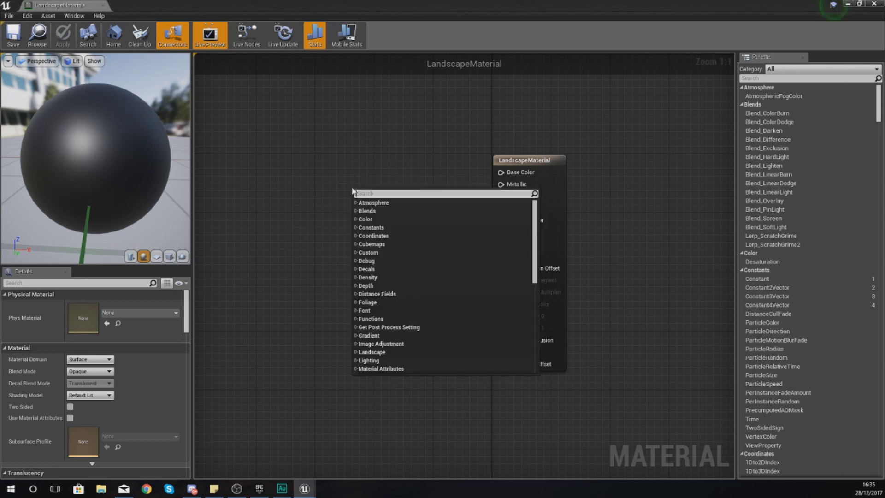
{"action": "type", "text": "landscape"}
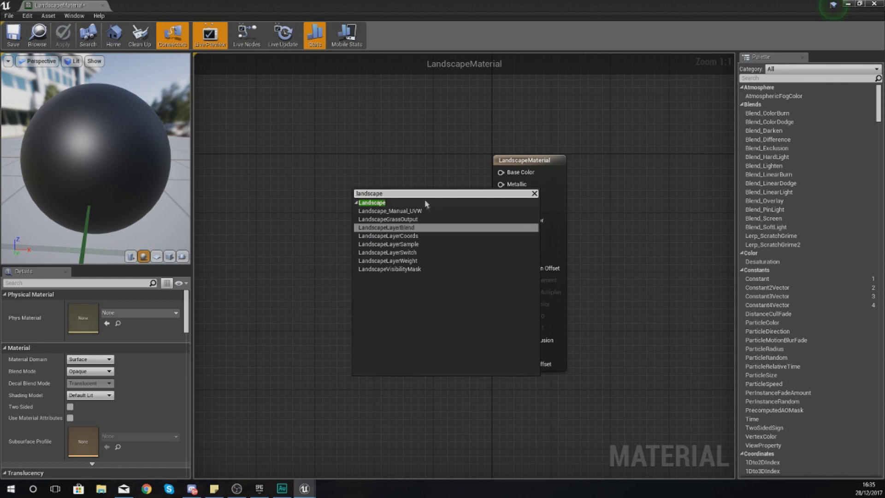
{"action": "left_click", "coordinate": [415, 227]}
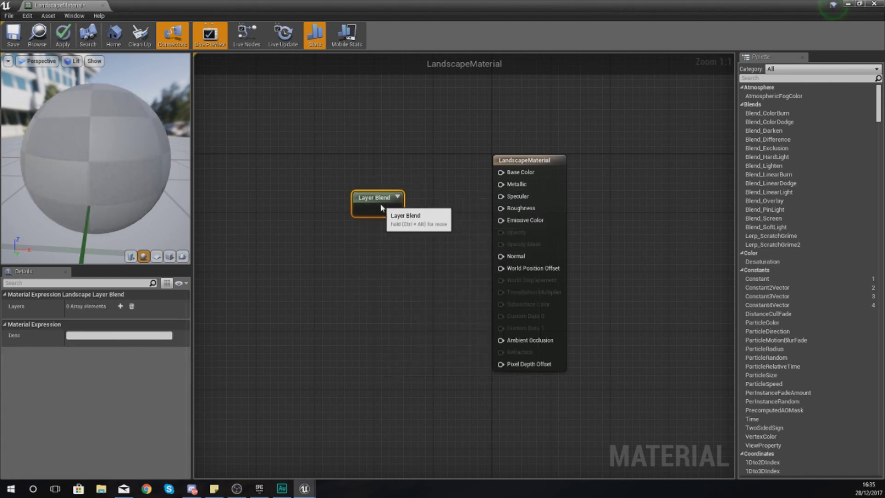
{"action": "left_click_drag", "start_coordinate": [394, 210], "coordinate": [503, 179]}
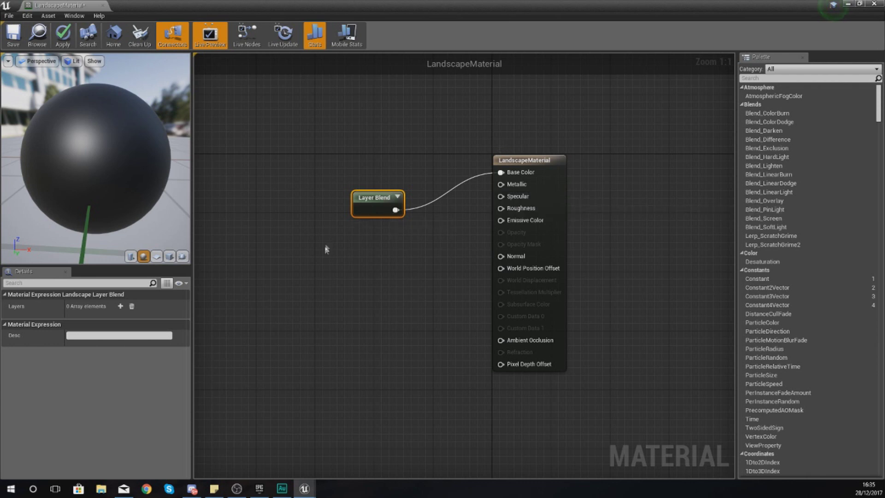
Add three layers to the Layer Blend node
{"action": "left_click", "coordinate": [120, 306]}
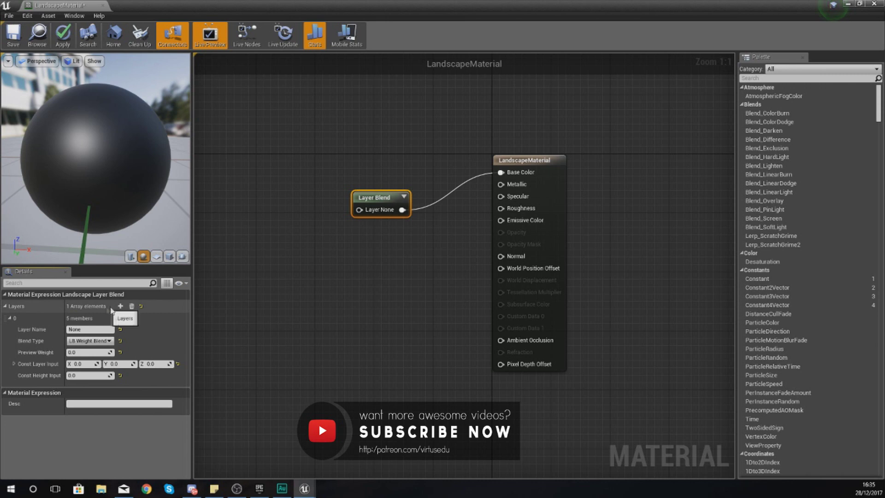
{"action": "left_click", "coordinate": [121, 306]}
{"action": "left_click", "coordinate": [120, 306]}
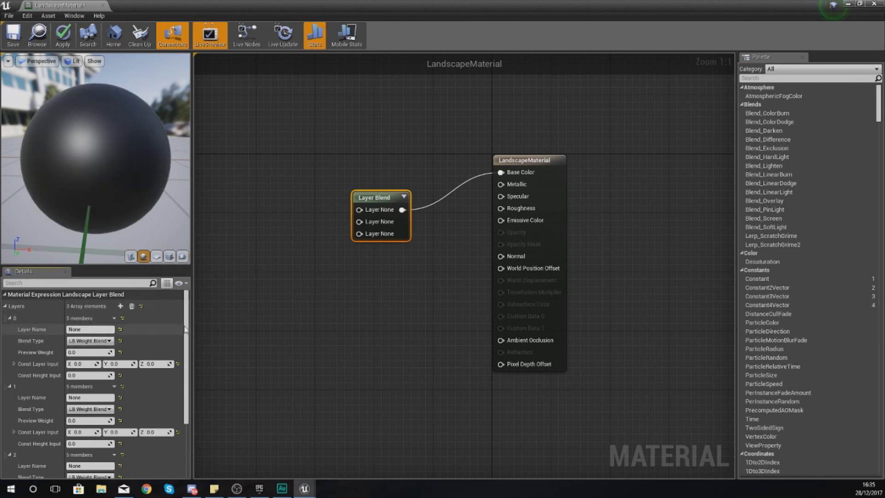
Name the Layer Blend node's three layers Grass, Dirt and Rock, in that order
{"action": "left_click_drag", "start_coordinate": [187, 323], "coordinate": [187, 325]}
{"action": "scroll", "coordinate": [188, 328], "scroll_direction": "down", "scroll_amount": 2}
{"action": "left_click", "coordinate": [74, 304]}
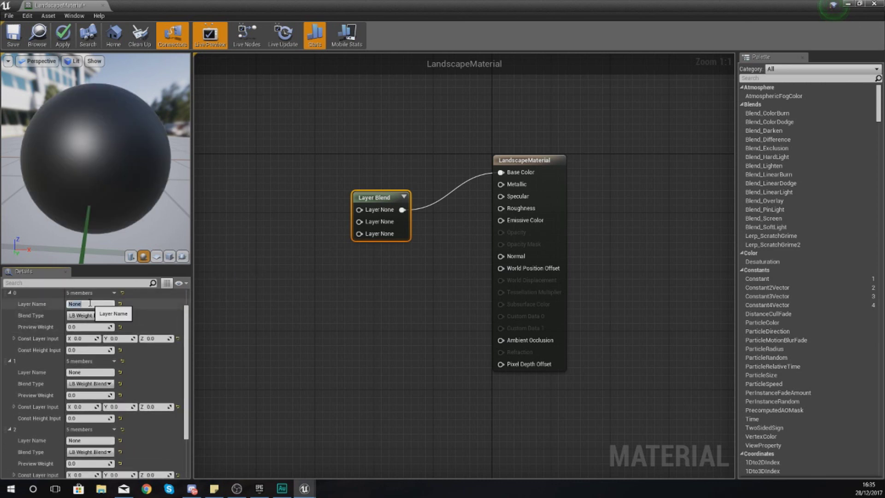
{"action": "type", "text": "Grass"}
{"action": "key", "text": "Return"}
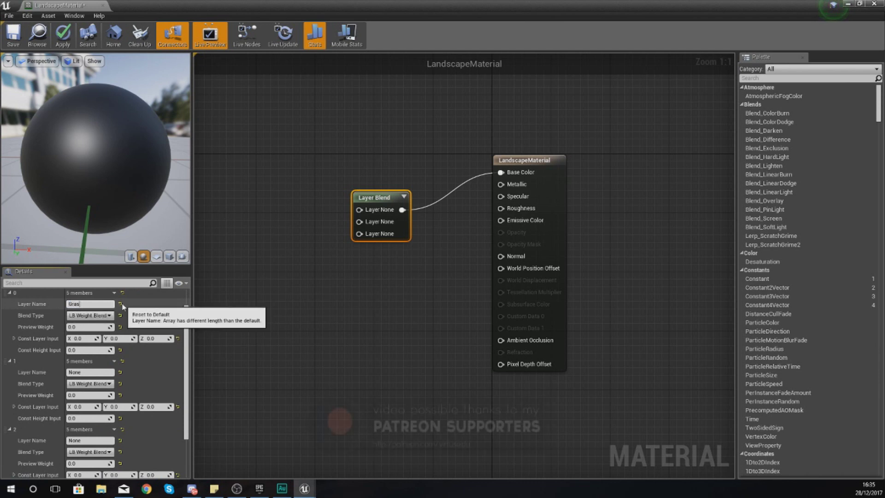
{"action": "left_click", "coordinate": [97, 371]}
{"action": "type", "text": "R"}
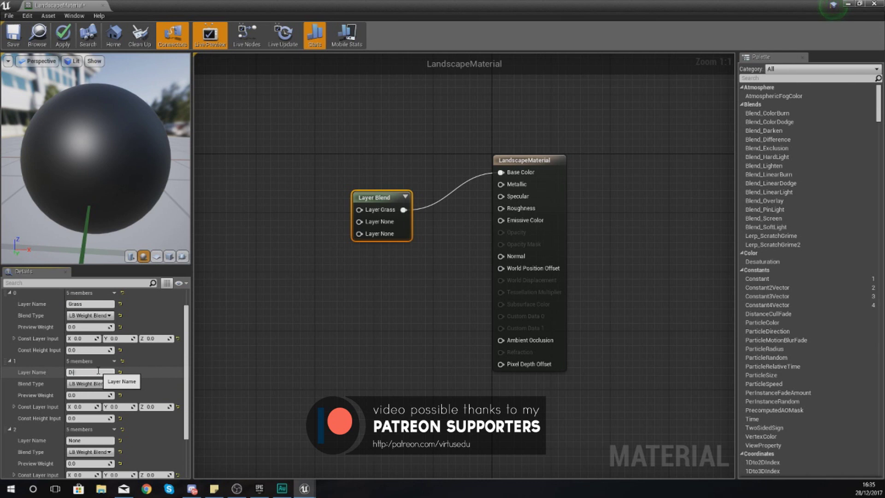
{"action": "type", "text": "irt"}
{"action": "key", "text": "Return"}
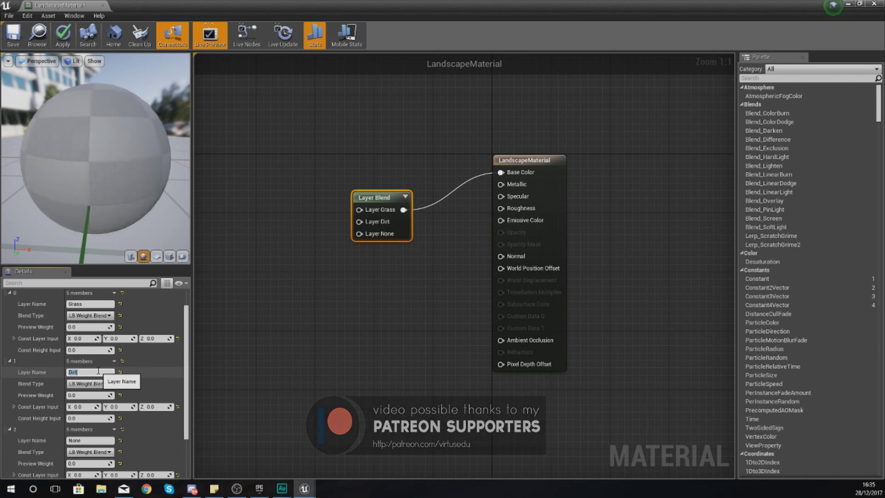
{"action": "left_click", "coordinate": [92, 439]}
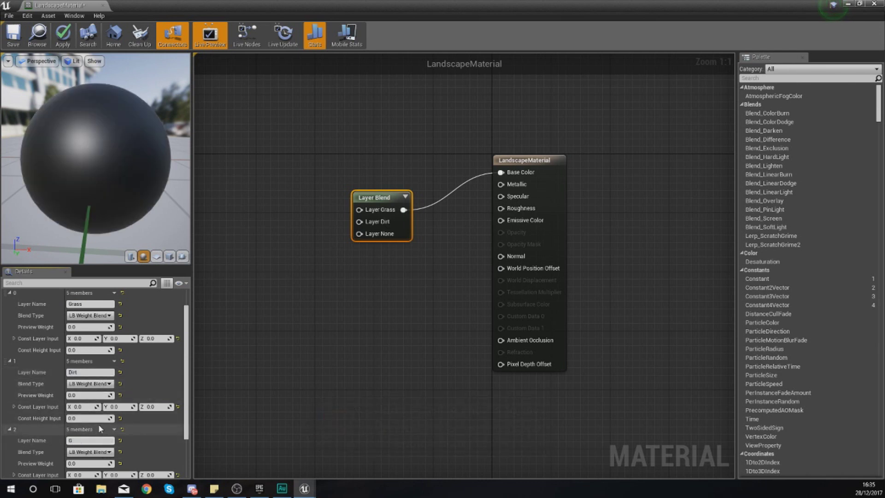
{"action": "type", "text": "Rock"}
{"action": "key", "text": "Return"}
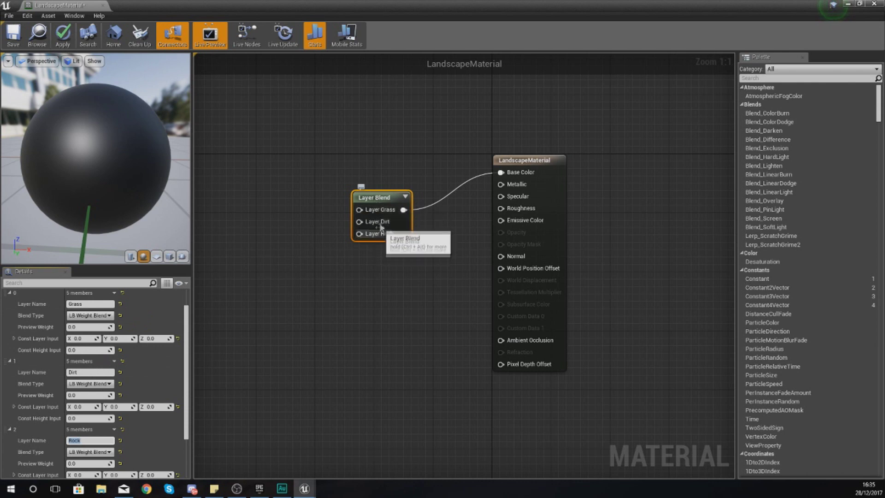
{"action": "left_click", "coordinate": [334, 213]}
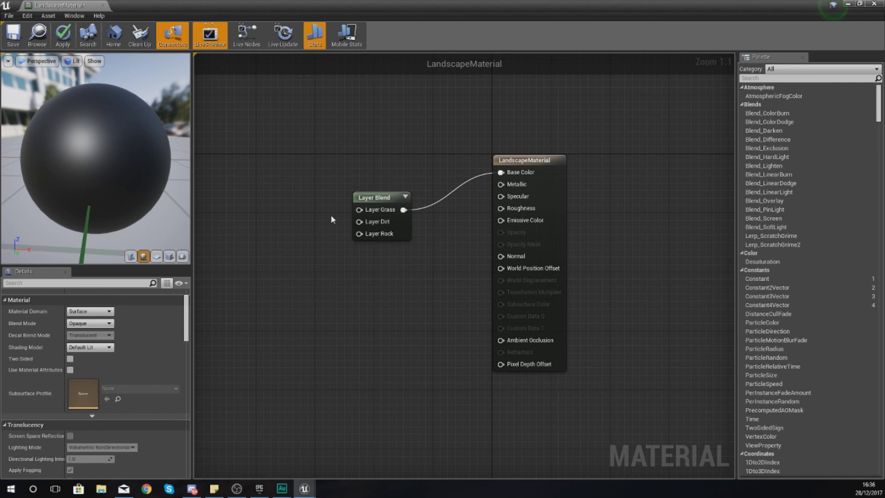
{"action": "left_click_drag", "start_coordinate": [359, 209], "coordinate": [236, 181]}
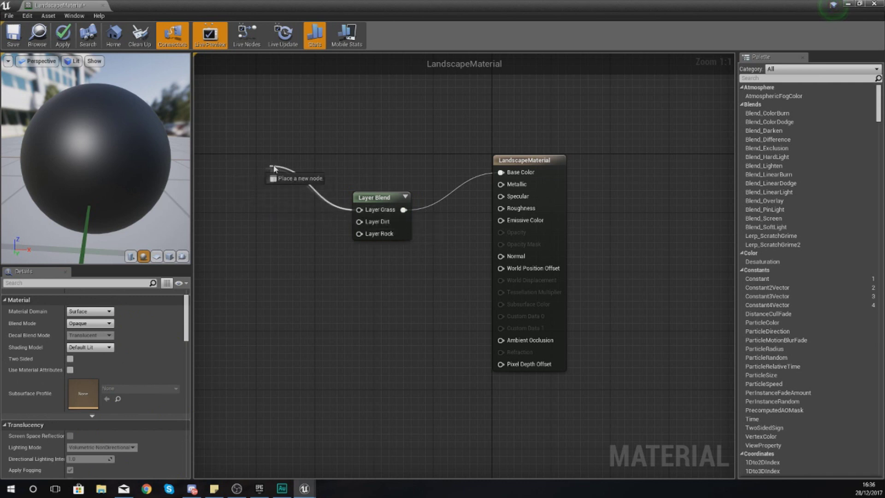
{"action": "left_click_drag", "start_coordinate": [274, 169], "coordinate": [278, 163]}
{"action": "left_click", "coordinate": [217, 210]}
{"action": "left_click_drag", "start_coordinate": [361, 223], "coordinate": [265, 200]}
{"action": "left_click", "coordinate": [221, 202]}
{"action": "left_click_drag", "start_coordinate": [359, 234], "coordinate": [264, 208]}
{"action": "left_click", "coordinate": [269, 201]}
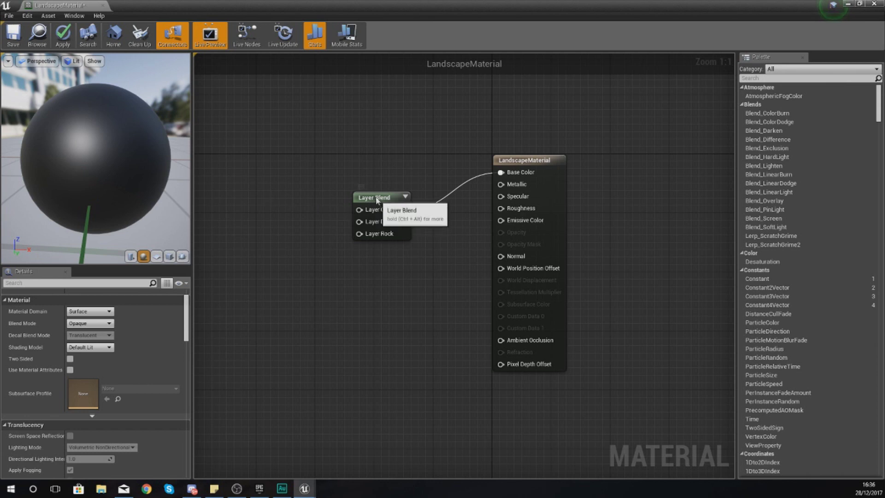
Duplicate the Layer Blend node, place the copy below the original, and connect its output to the material's Normal input
{"action": "left_click_drag", "start_coordinate": [375, 199], "coordinate": [364, 161]}
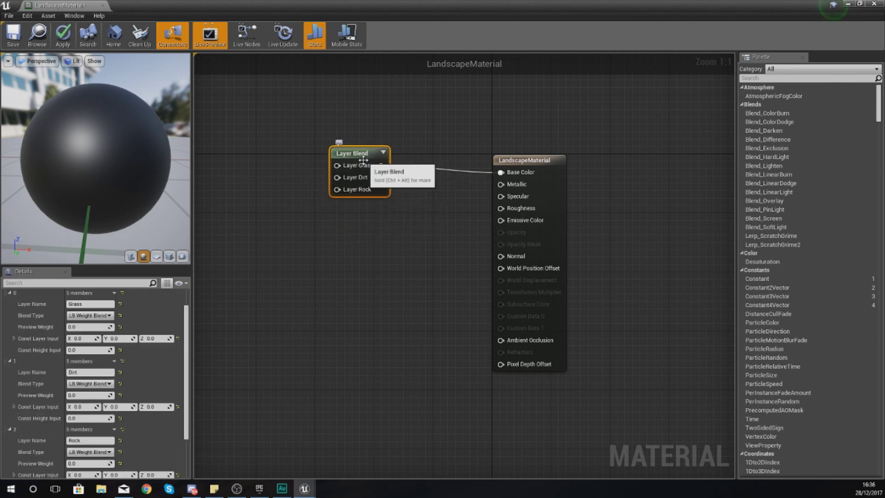
{"action": "key", "text": "ctrl+v"}
{"action": "left_click_drag", "start_coordinate": [397, 244], "coordinate": [517, 261]}
{"action": "left_click", "coordinate": [514, 261]}
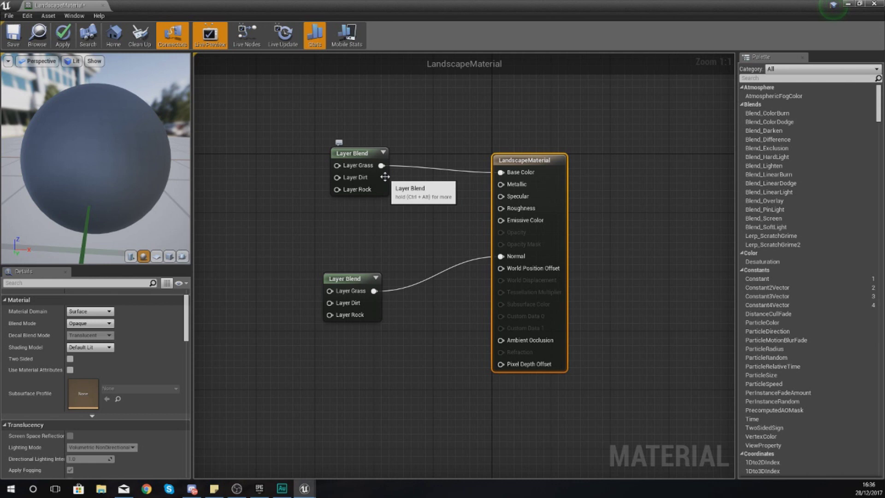
{"action": "left_click_drag", "start_coordinate": [367, 278], "coordinate": [373, 264]}
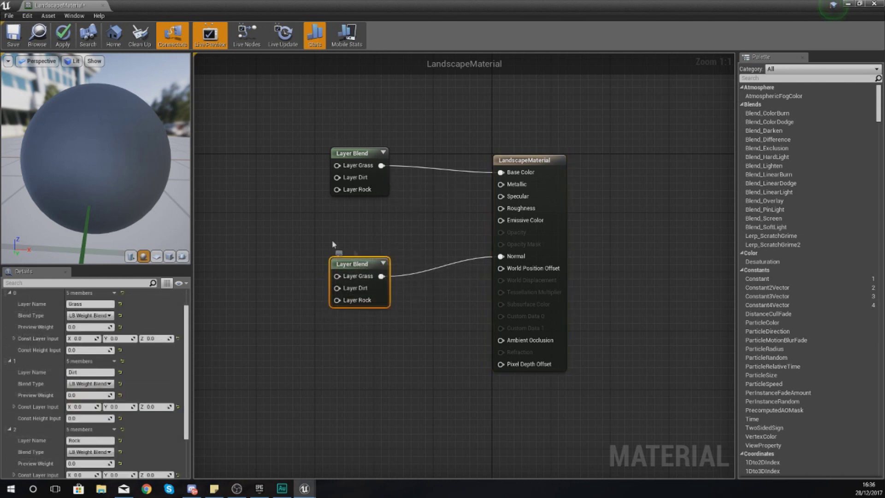
{"action": "left_click", "coordinate": [298, 228]}
Add a Texture Sample node and connect its output to Layer Grass on the Layer Blend that feeds Base Color
{"action": "right_click_drag", "start_coordinate": [292, 190], "coordinate": [360, 179]}
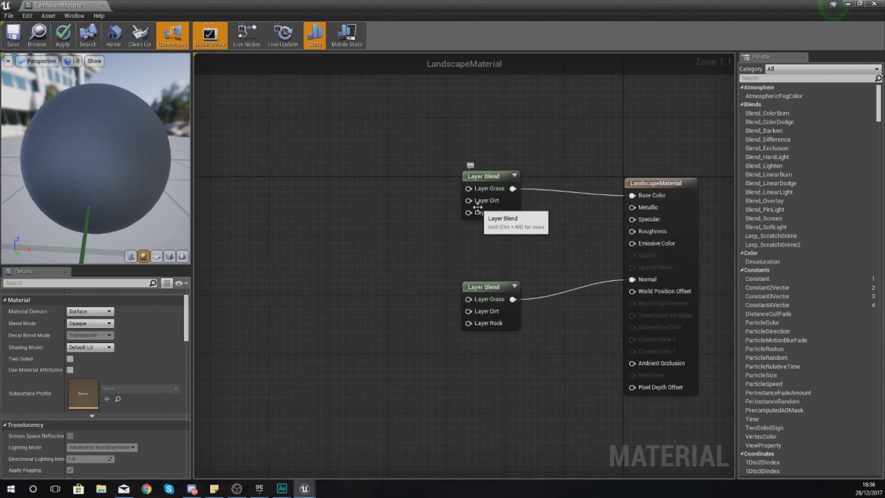
{"action": "right_click", "coordinate": [317, 149]}
{"action": "left_click", "coordinate": [319, 147]}
{"action": "right_click", "coordinate": [319, 147]}
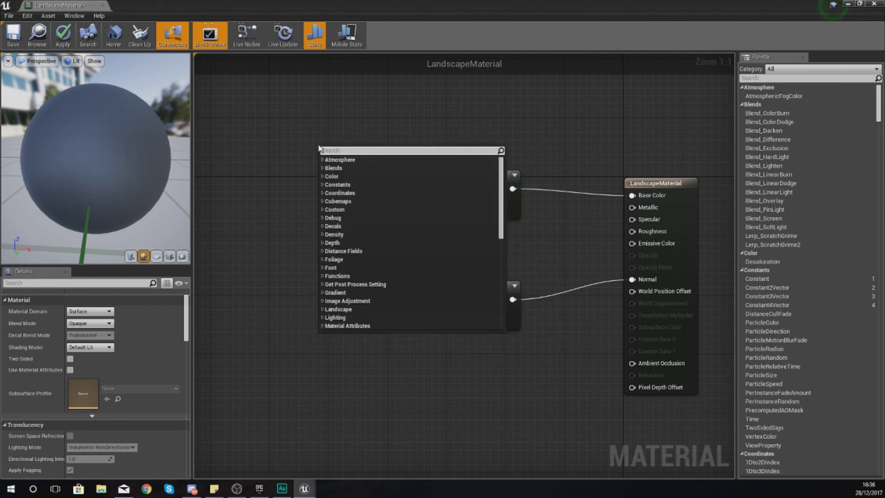
{"action": "type", "text": "texture"}
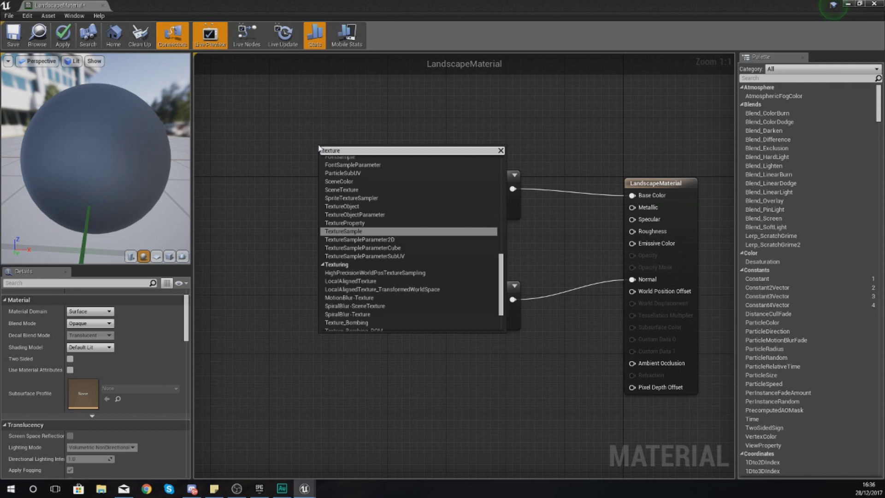
{"action": "key", "text": "Return"}
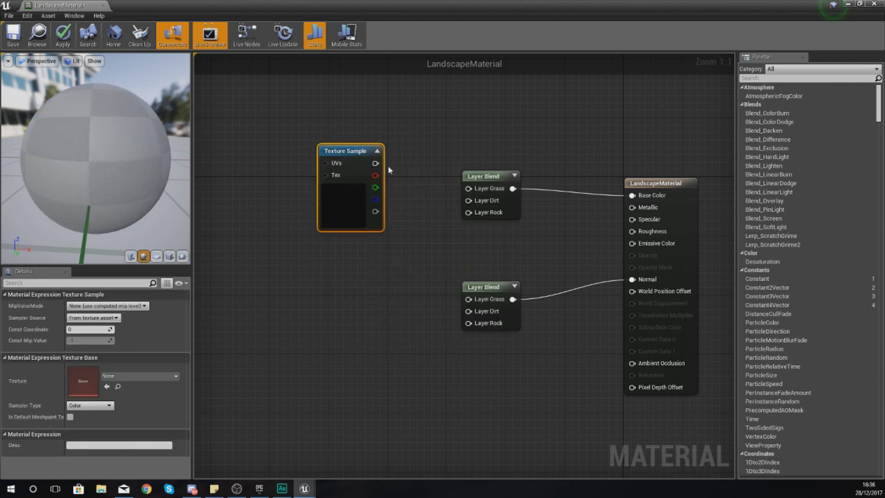
{"action": "left_click_drag", "start_coordinate": [375, 163], "coordinate": [469, 189]}
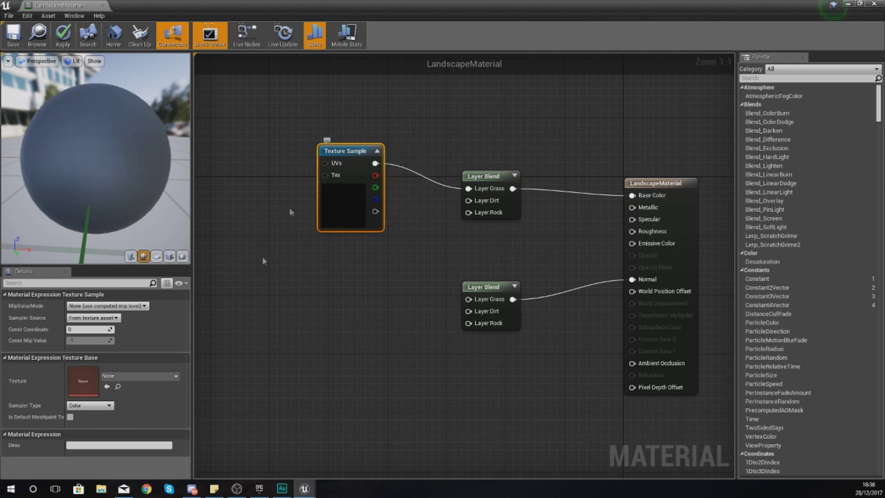
Assign the T_Ground_Grass_D texture to the Texture Sample and move the node further up and away from the Layer Blend
{"action": "left_click", "coordinate": [155, 380]}
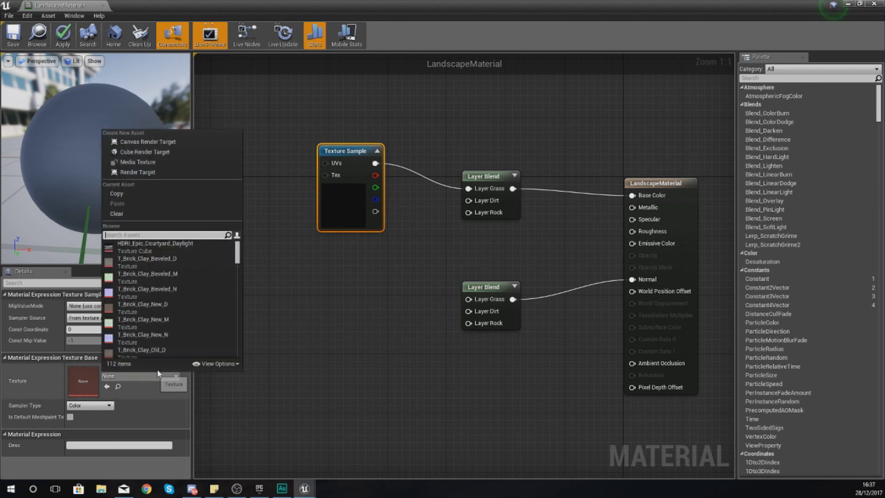
{"action": "left_click", "coordinate": [177, 377]}
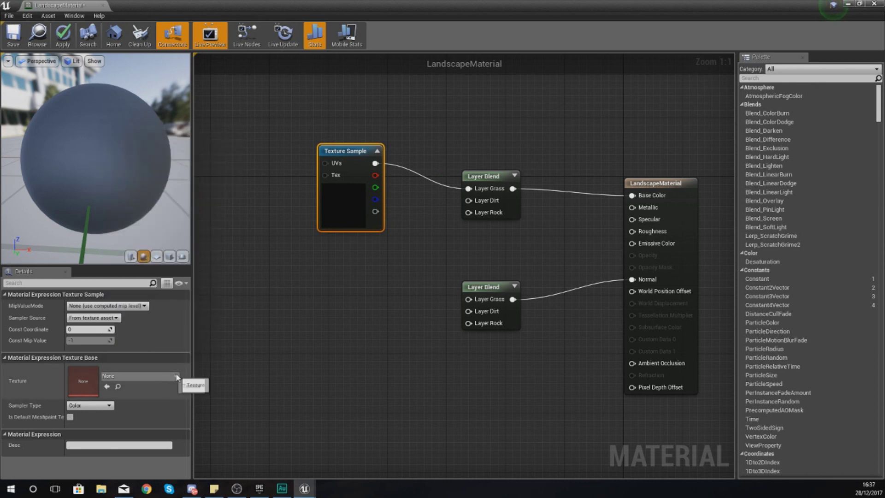
{"action": "left_click", "coordinate": [146, 382]}
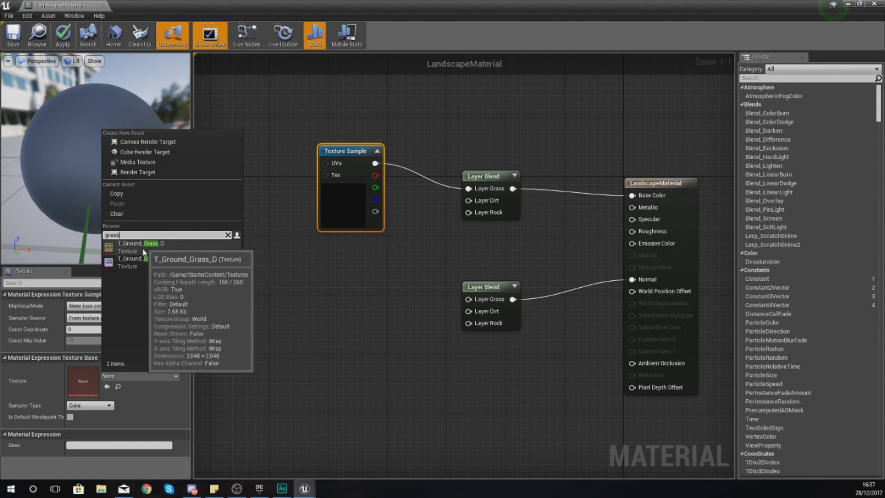
{"action": "left_click", "coordinate": [139, 249]}
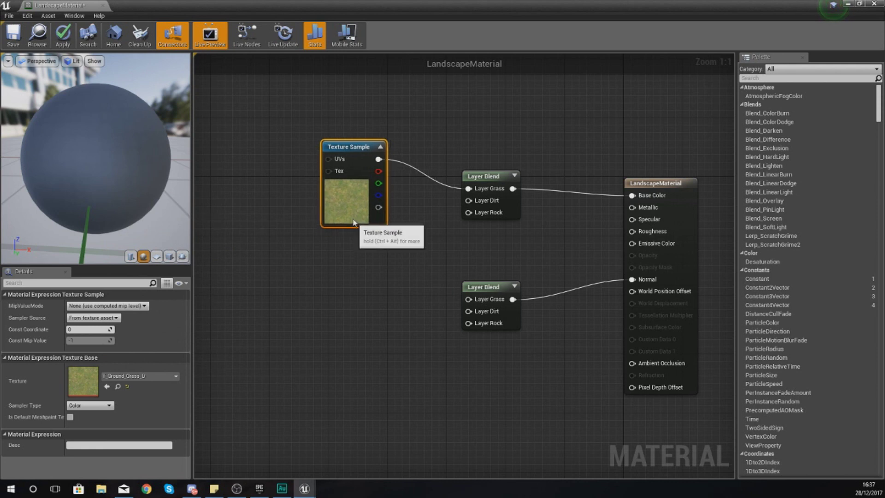
{"action": "left_click_drag", "start_coordinate": [348, 222], "coordinate": [330, 189]}
{"action": "left_click", "coordinate": [349, 316]}
{"action": "left_click", "coordinate": [335, 182]}
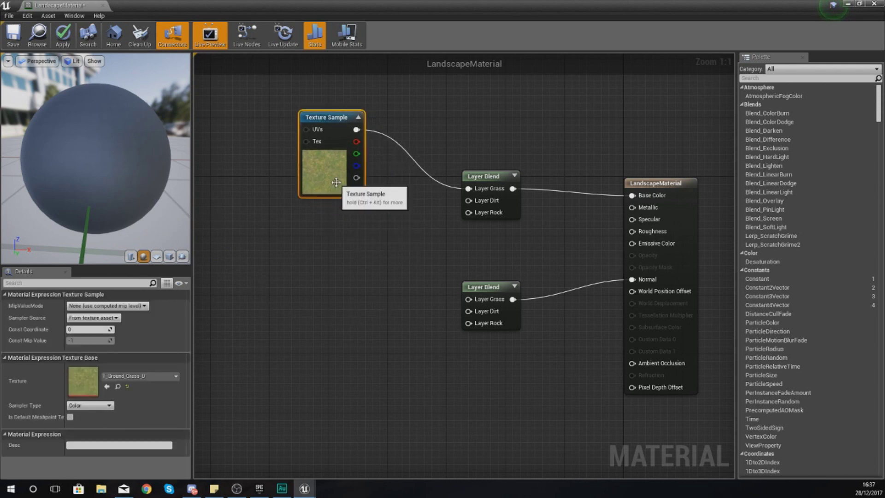
Add a second Texture Sample using T_Ground_Grass_N and connect it to Layer Grass on the Layer Blend that feeds Normal
{"action": "left_click", "coordinate": [309, 297]}
{"action": "right_click", "coordinate": [309, 294]}
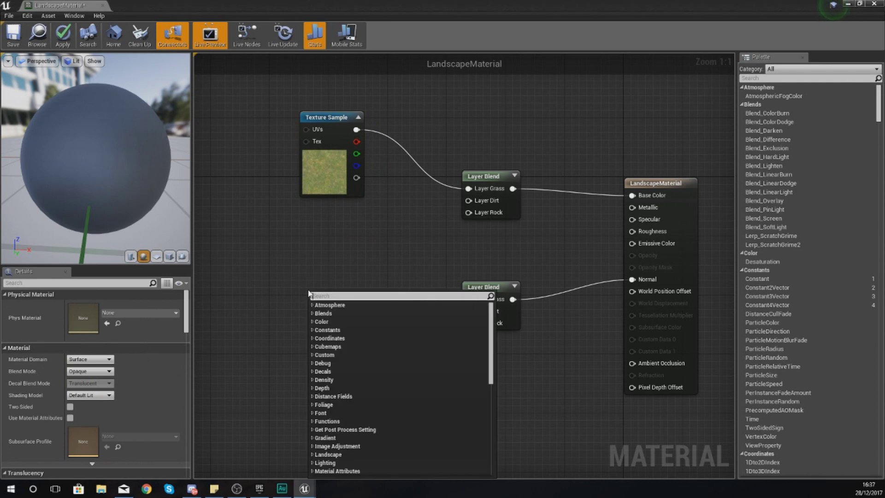
{"action": "type", "text": "texture"}
{"action": "key", "text": "Return"}
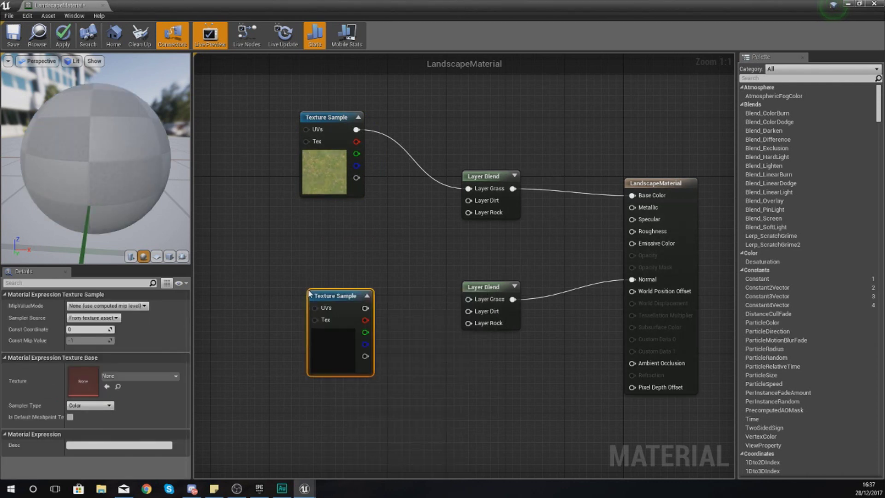
{"action": "left_click", "coordinate": [136, 375]}
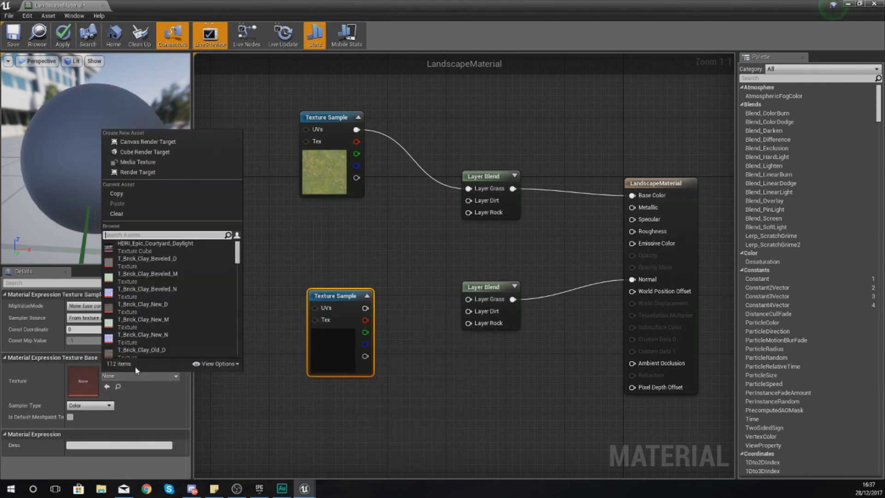
{"action": "type", "text": "grass"}
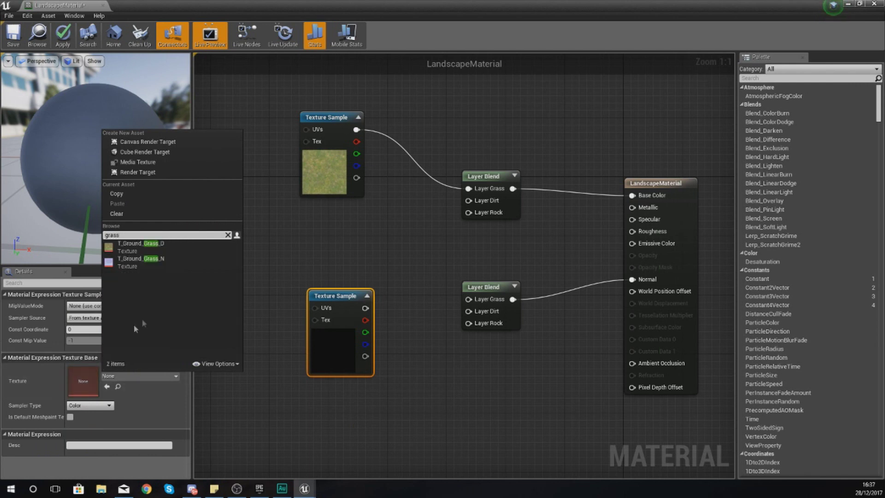
{"action": "left_click", "coordinate": [165, 259]}
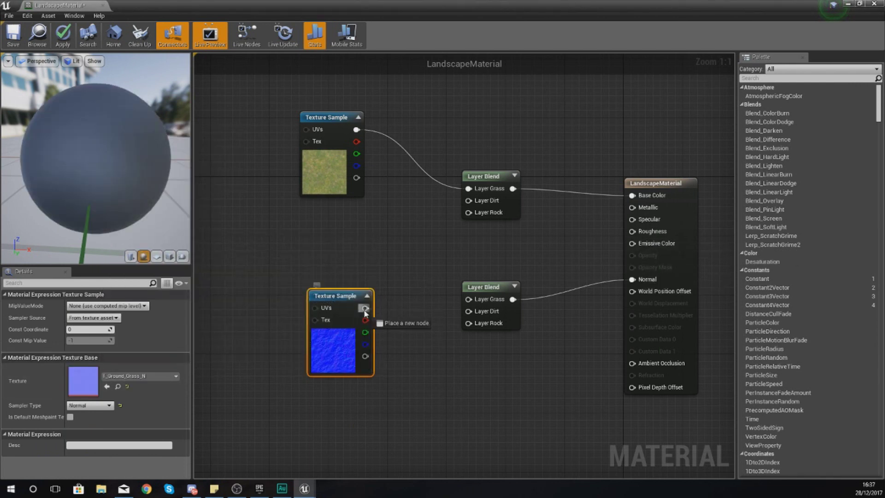
{"action": "left_click_drag", "start_coordinate": [481, 300], "coordinate": [481, 300]}
Move the grass color Texture Sample up to make room and add a third Texture Sample below it
{"action": "left_click", "coordinate": [355, 244]}
{"action": "right_click_drag", "start_coordinate": [344, 216], "coordinate": [418, 217]}
{"action": "left_click_drag", "start_coordinate": [388, 192], "coordinate": [396, 148]}
{"action": "left_click", "coordinate": [348, 211]}
{"action": "right_click", "coordinate": [402, 203]}
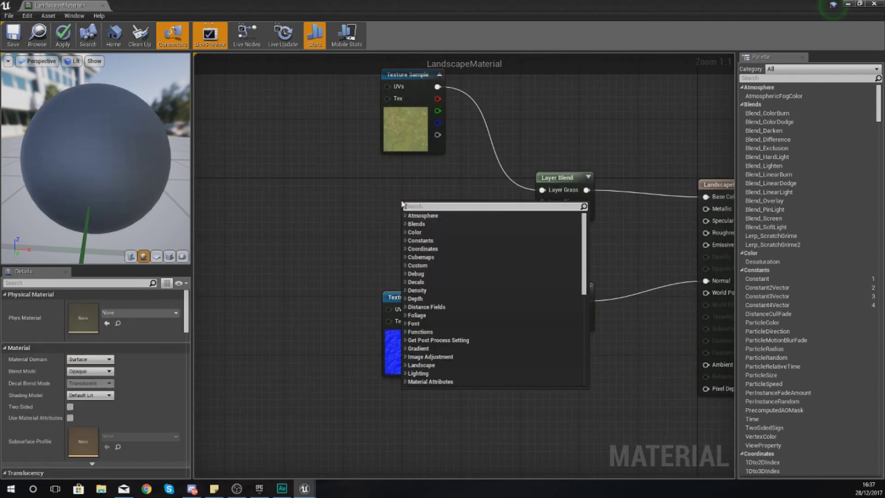
{"action": "type", "text": "texture"}
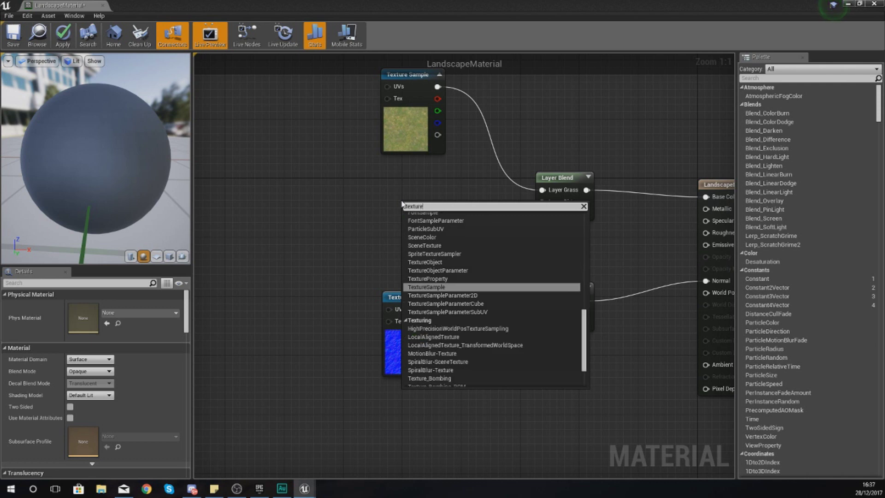
{"action": "key", "text": "Return"}
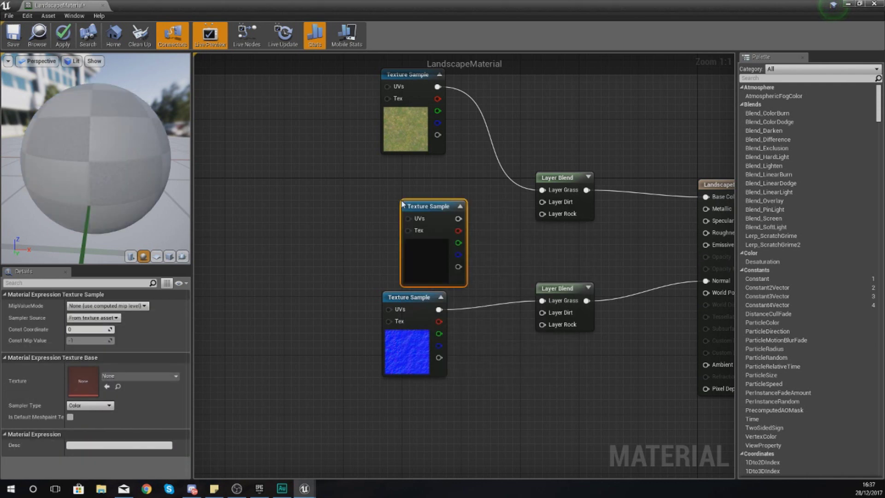
Search the texture assets for dirt and mud for the new Texture Sample, and browse the unfiltered list
{"action": "left_click", "coordinate": [148, 376]}
{"action": "type", "text": "dirt"}
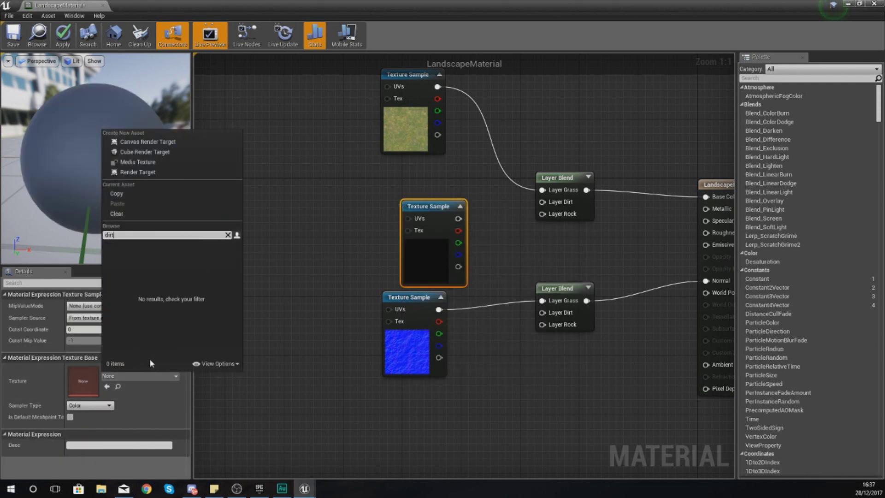
{"action": "key", "text": "BackSpace"}
{"action": "key", "text": "BackSpace"}
{"action": "key", "text": "BackSpace"}
{"action": "key", "text": "BackSpace"}
{"action": "type", "text": "mud"}
{"action": "key", "text": "BackSpace"}
{"action": "key", "text": "BackSpace"}
{"action": "key", "text": "BackSpace"}
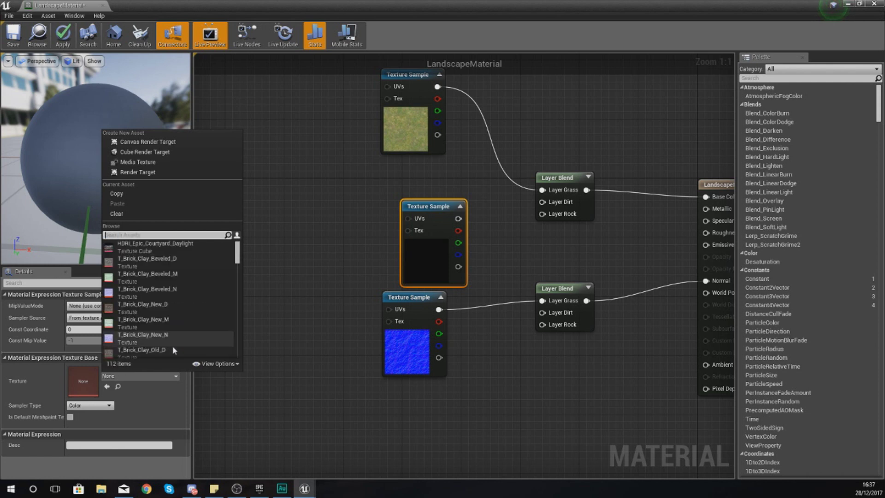
{"action": "scroll", "coordinate": [181, 330], "scroll_direction": "down", "scroll_amount": 3}
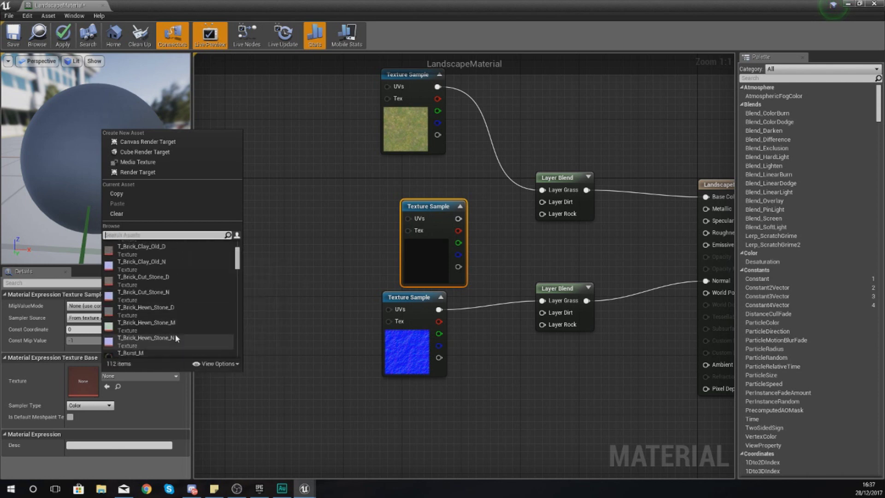
{"action": "left_click", "coordinate": [311, 230]}
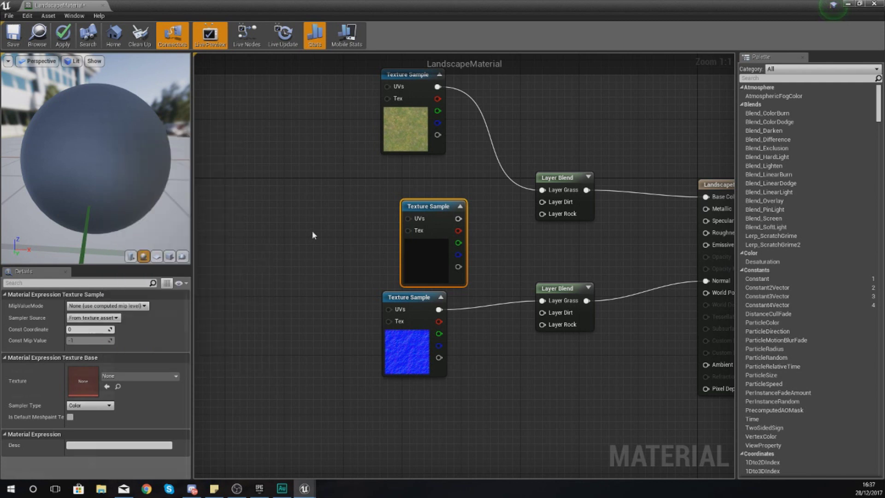
Move the empty Texture Sample clear of the grass normal sample, level with the upper Layer Blend
{"action": "left_click", "coordinate": [399, 226]}
{"action": "left_click_drag", "start_coordinate": [414, 237], "coordinate": [364, 208]}
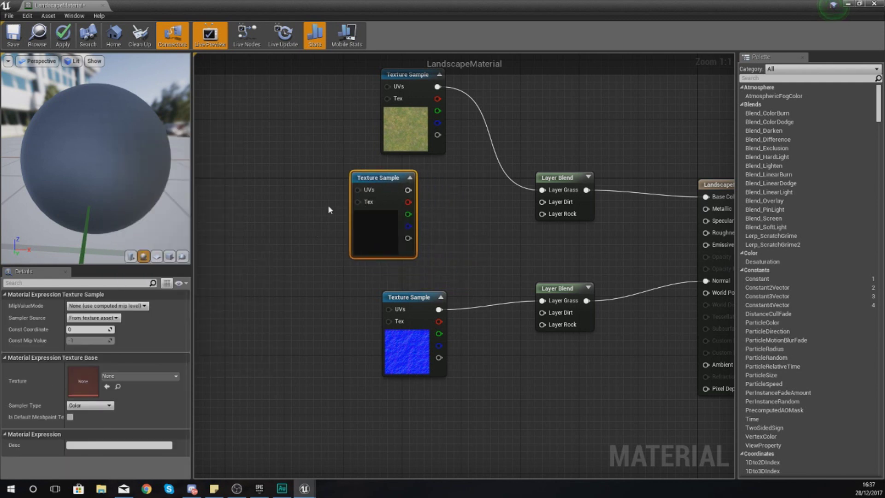
{"action": "left_click", "coordinate": [335, 278]}
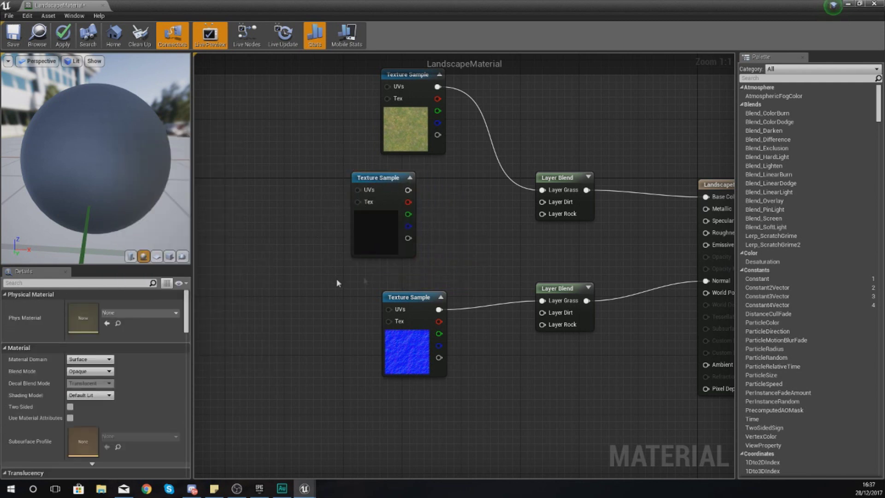
Switch to the main level editor and select the T_Ground_Gravel_D texture in the StarterContent Textures folder
{"action": "left_click", "coordinate": [849, 5]}
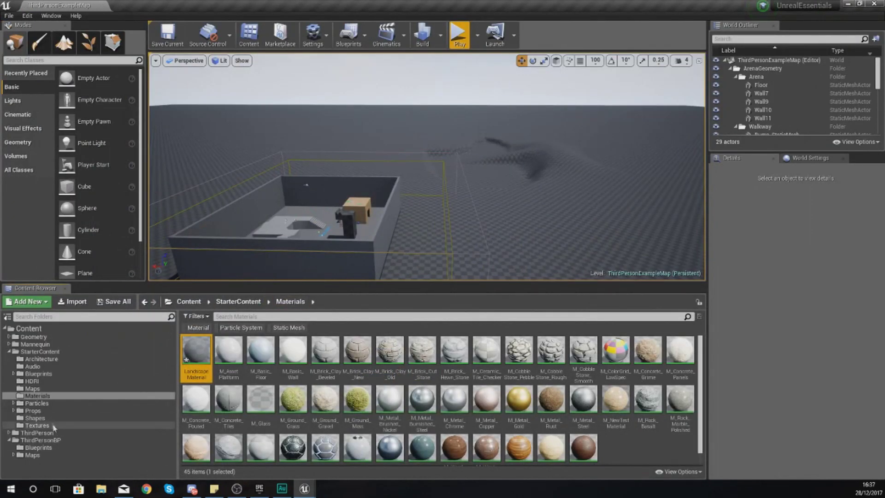
{"action": "left_click", "coordinate": [37, 425]}
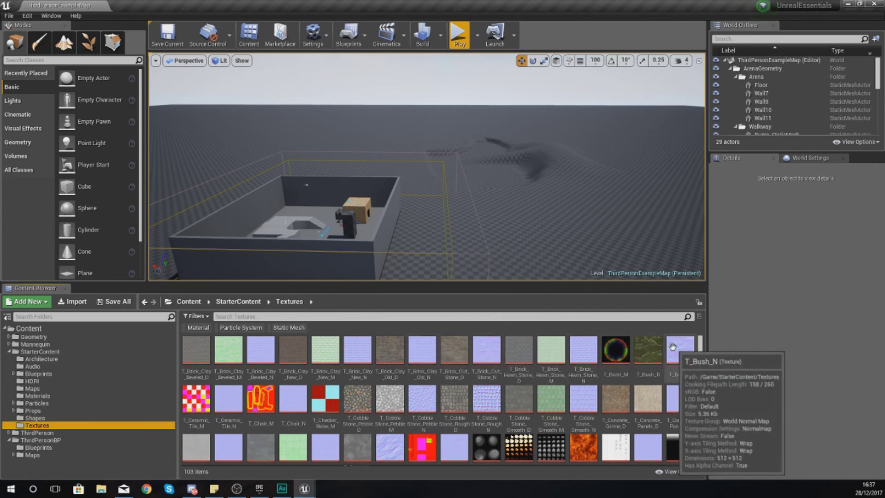
{"action": "left_click_drag", "start_coordinate": [700, 367], "coordinate": [695, 411]}
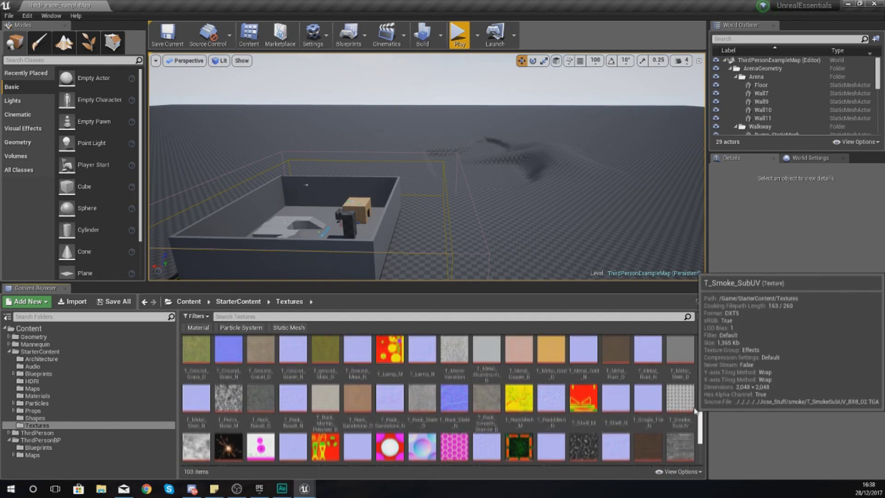
{"action": "scroll", "coordinate": [695, 411], "scroll_direction": "up", "scroll_amount": 1}
{"action": "left_click", "coordinate": [267, 374]}
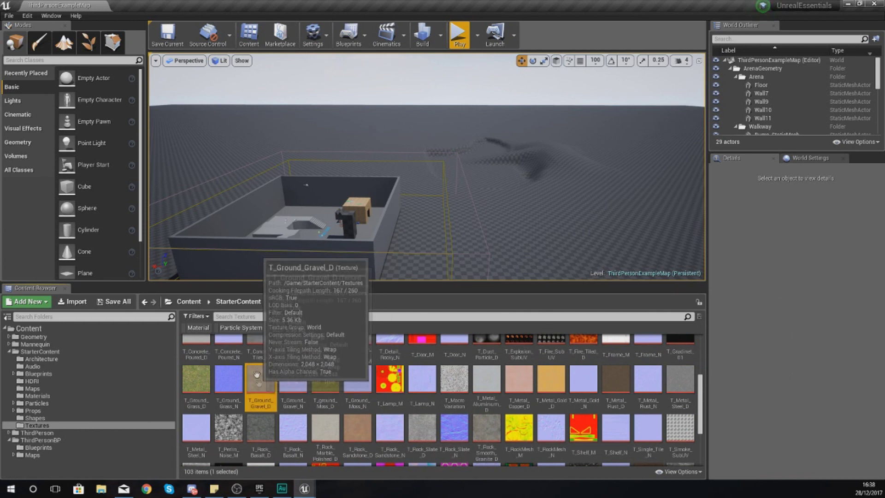
{"action": "mouse_move", "coordinate": [290, 490]}
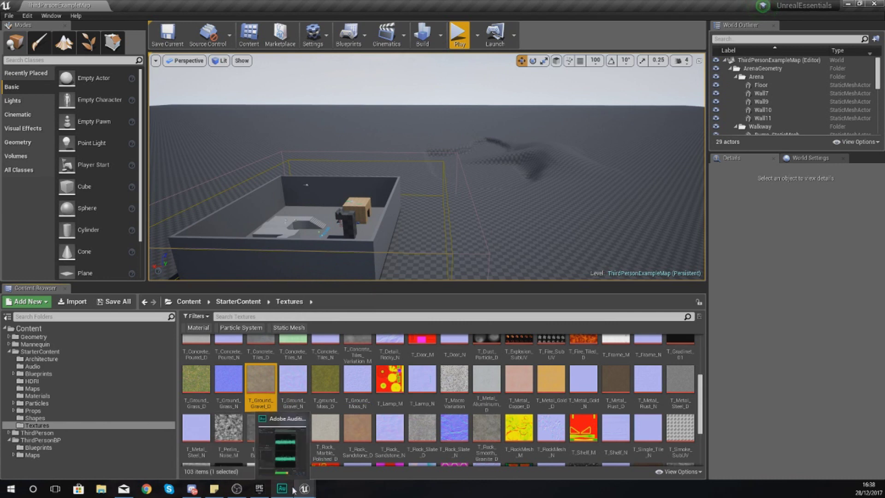
Return to the material editor, assign T_Ground_Gravel_D to the empty Texture Sample and connect it to Layer Dirt of the upper Layer Blend
{"action": "left_click", "coordinate": [354, 436]}
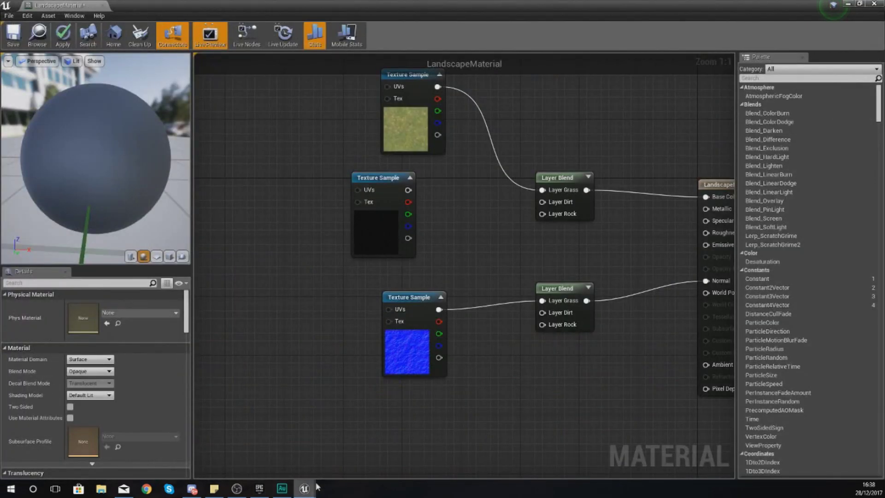
{"action": "left_click", "coordinate": [395, 245]}
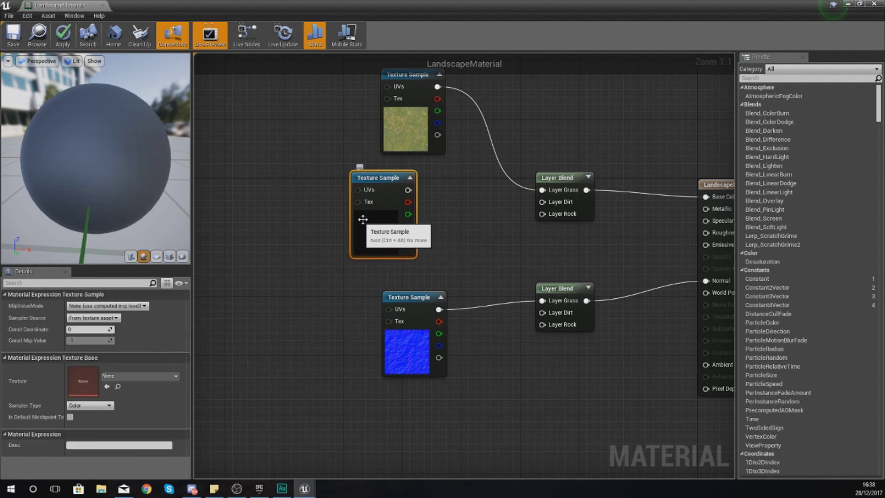
{"action": "left_click", "coordinate": [107, 387]}
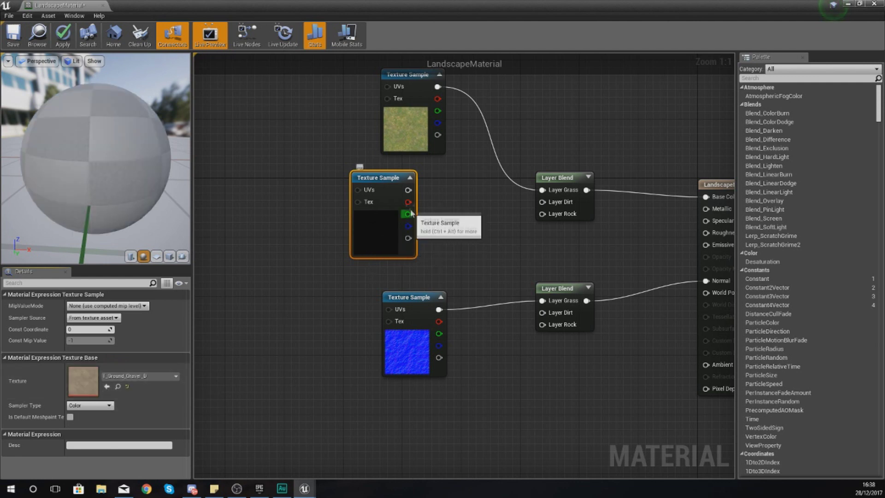
{"action": "left_click_drag", "start_coordinate": [409, 190], "coordinate": [485, 193]}
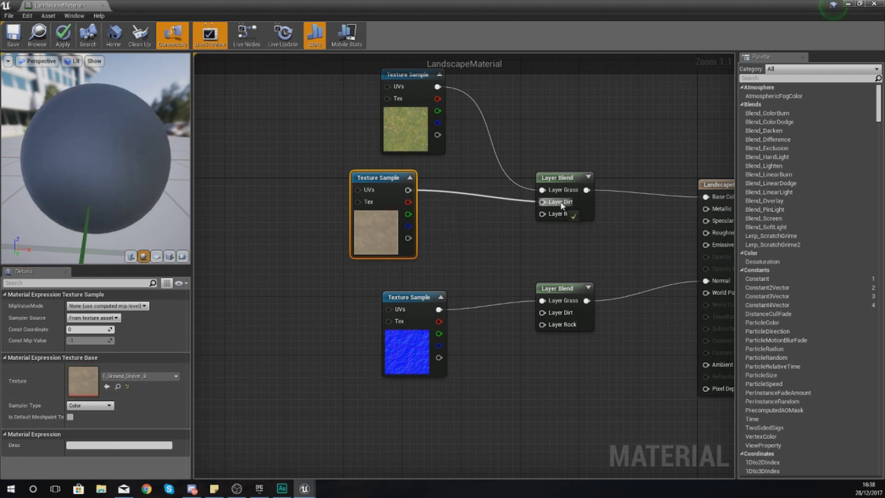
{"action": "left_click_drag", "start_coordinate": [562, 205], "coordinate": [562, 203]}
Move the grass normal Texture Sample and its Layer Blend down together to make room below the color nodes
{"action": "scroll", "coordinate": [517, 240], "scroll_direction": "down", "scroll_amount": 3}
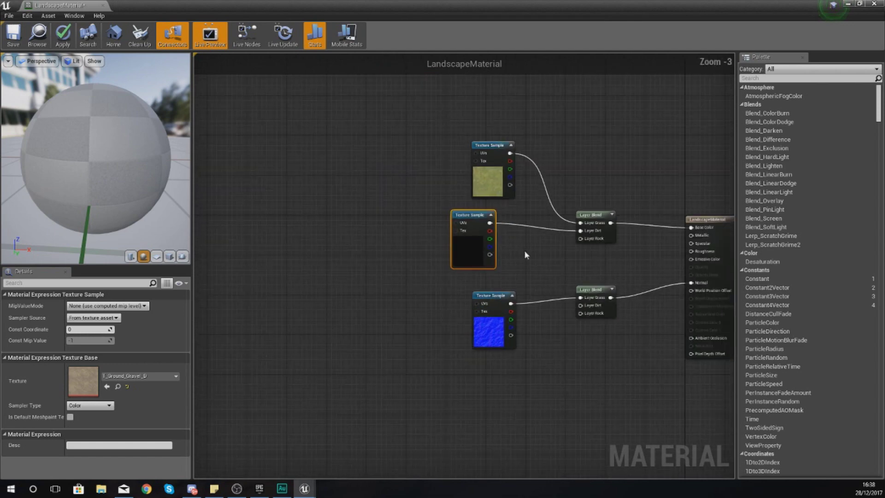
{"action": "left_click_drag", "start_coordinate": [628, 350], "coordinate": [422, 270]}
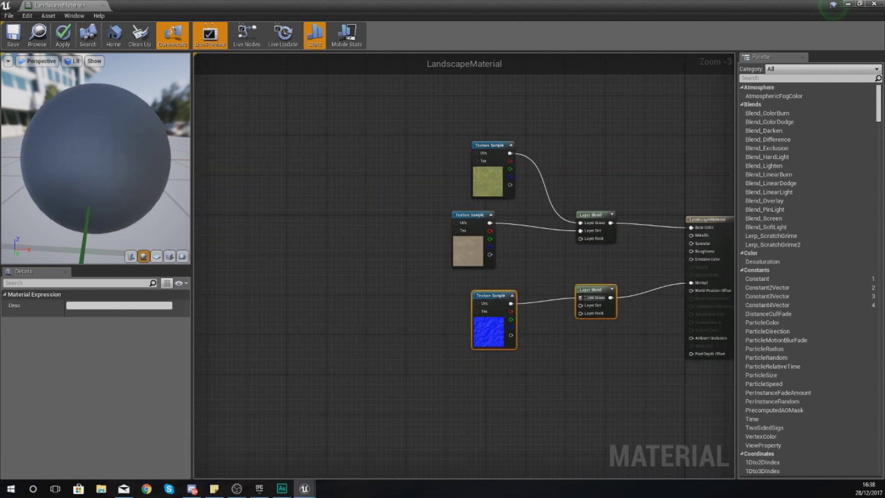
{"action": "left_click_drag", "start_coordinate": [595, 290], "coordinate": [574, 350]}
{"action": "left_click", "coordinate": [560, 308]}
{"action": "right_click_drag", "start_coordinate": [559, 306], "coordinate": [497, 226]}
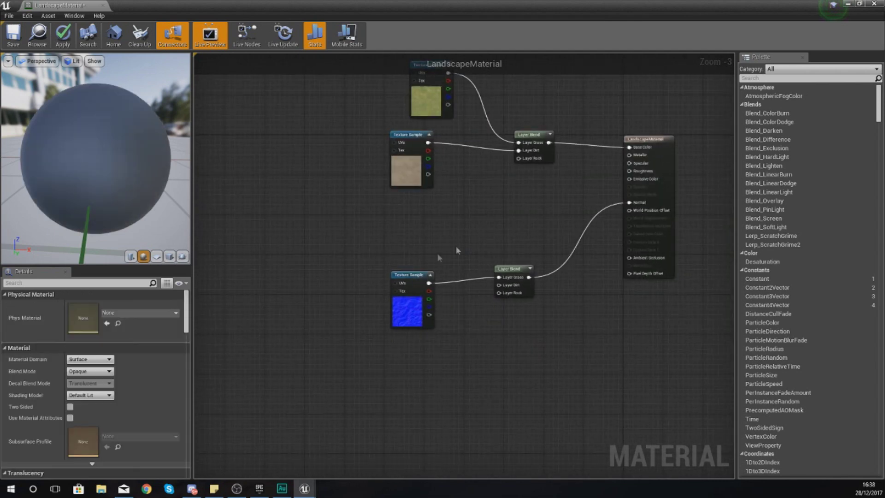
Add a Texture Sample below the grass normal sample and assign the T_Ground_Gravel_N texture to it
{"action": "right_click_drag", "start_coordinate": [435, 359], "coordinate": [433, 357]}
{"action": "right_click", "coordinate": [433, 360]}
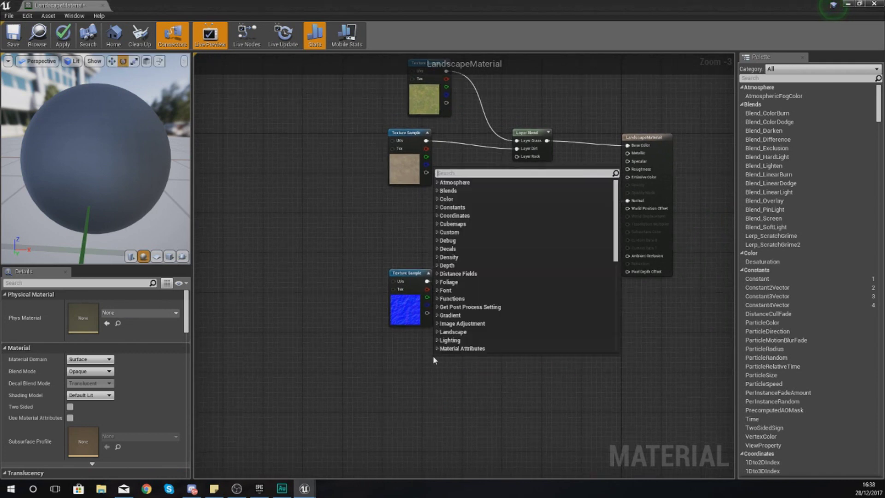
{"action": "type", "text": "texture"}
{"action": "key", "text": "Return"}
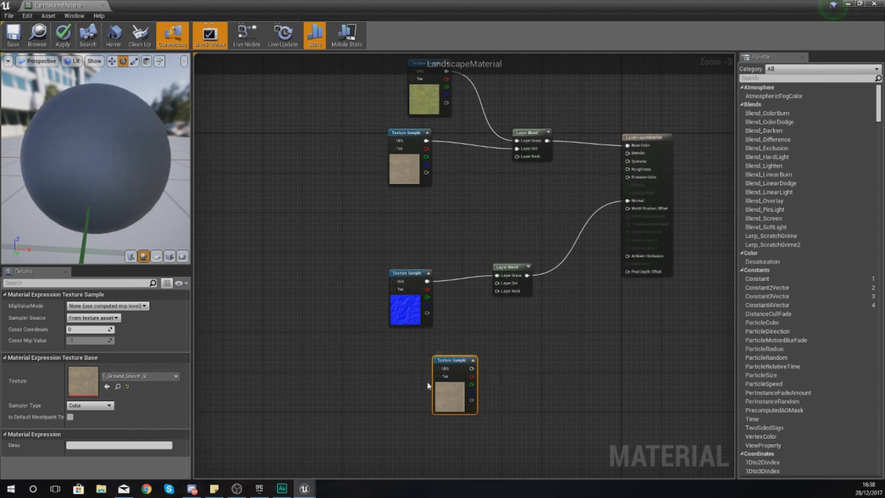
{"action": "left_click", "coordinate": [141, 377]}
{"action": "left_click", "coordinate": [161, 320]}
Connect the gravel normal sample to Layer Dirt of the lower Layer Blend and align it below the grass normal sample
{"action": "left_click_drag", "start_coordinate": [471, 368], "coordinate": [489, 344]}
{"action": "left_click_drag", "start_coordinate": [493, 291], "coordinate": [497, 283]}
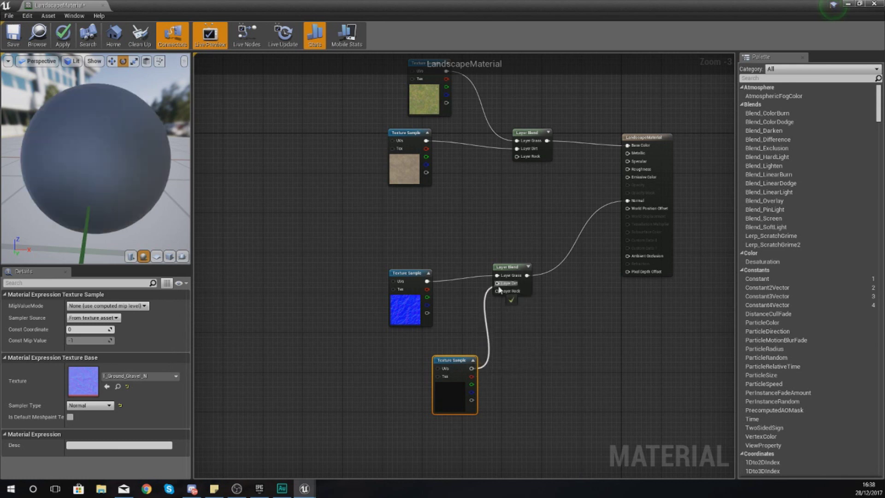
{"action": "left_click_drag", "start_coordinate": [459, 373], "coordinate": [415, 361]}
{"action": "left_click", "coordinate": [527, 336]}
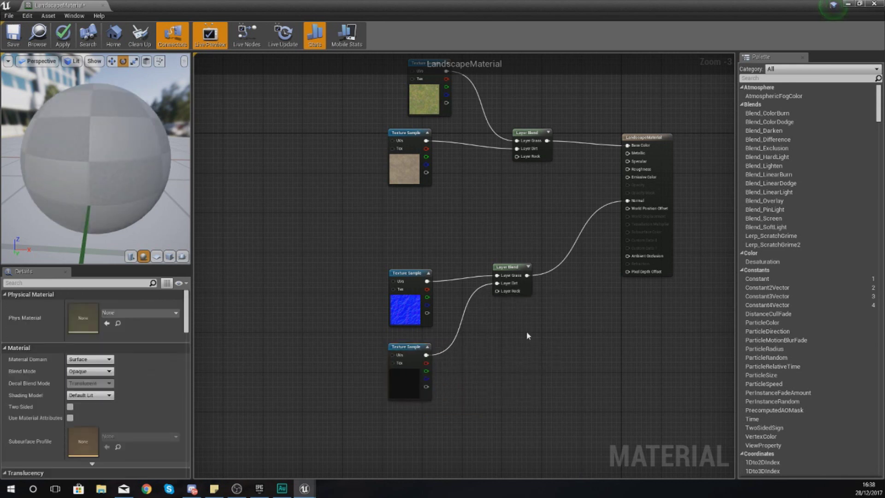
Add two more Texture Samples and connect the one below the gravel normal sample to Layer Rock of the lower Layer Blend
{"action": "right_click_drag", "start_coordinate": [446, 223], "coordinate": [513, 263]}
{"action": "right_click", "coordinate": [513, 266]}
{"action": "type", "text": "rext"}
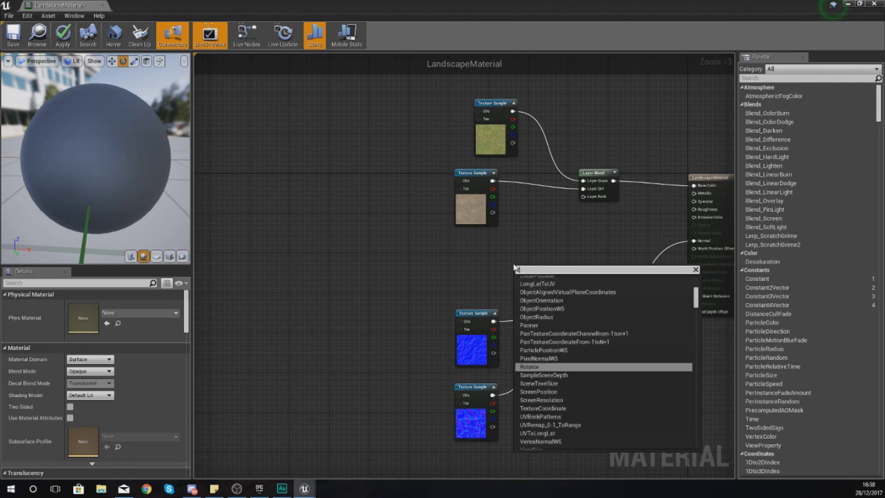
{"action": "key", "text": "BackSpace"}
{"action": "key", "text": "BackSpace"}
{"action": "key", "text": "BackSpace"}
{"action": "key", "text": "BackSpace"}
{"action": "type", "text": "texture"}
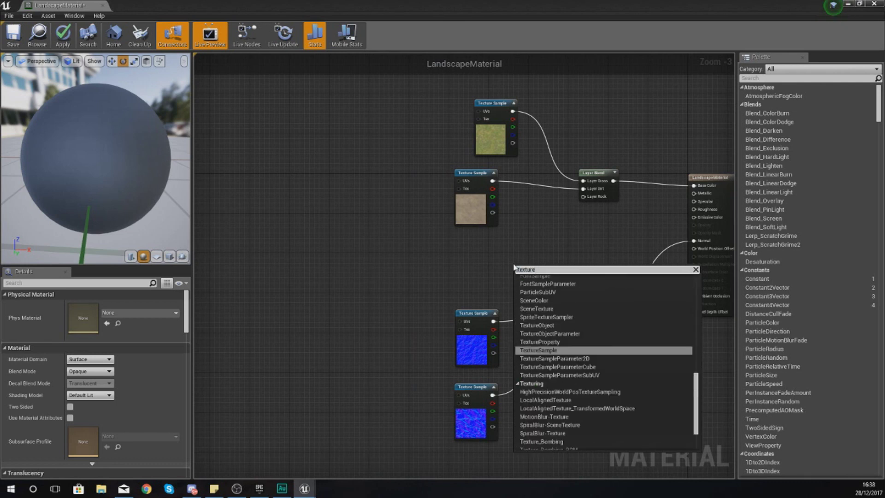
{"action": "key", "text": "Return"}
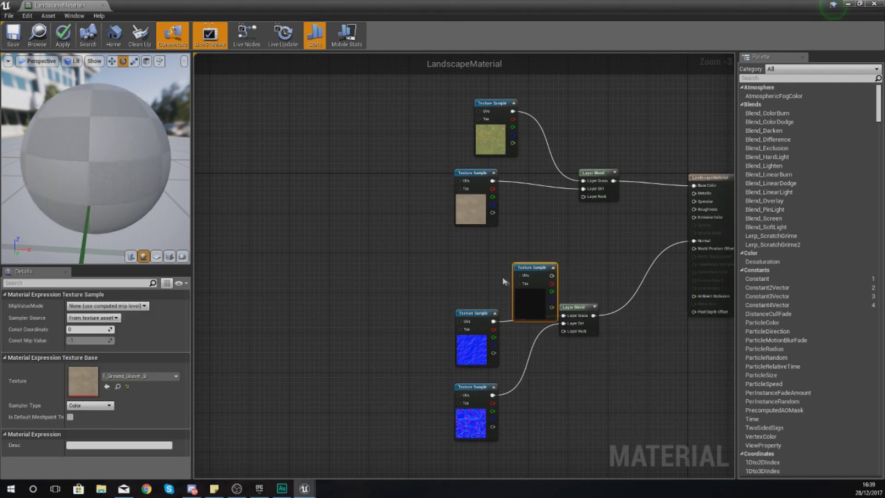
{"action": "key", "text": "ctrl+v"}
{"action": "left_click_drag", "start_coordinate": [549, 326], "coordinate": [564, 226]}
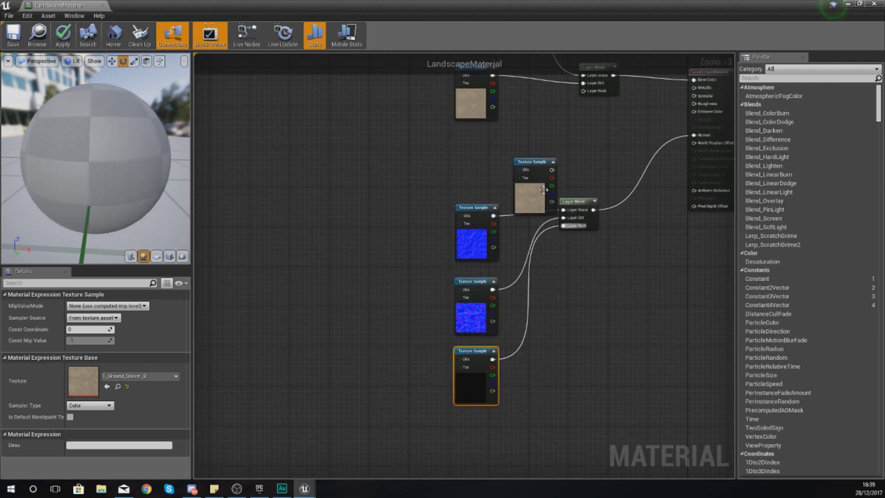
Place the other new Texture Sample under the gravel color sample, connect it to the upper Layer Rock, and move the normal nodes down
{"action": "left_click_drag", "start_coordinate": [538, 190], "coordinate": [590, 92]}
{"action": "right_click_drag", "start_coordinate": [576, 156], "coordinate": [579, 182]}
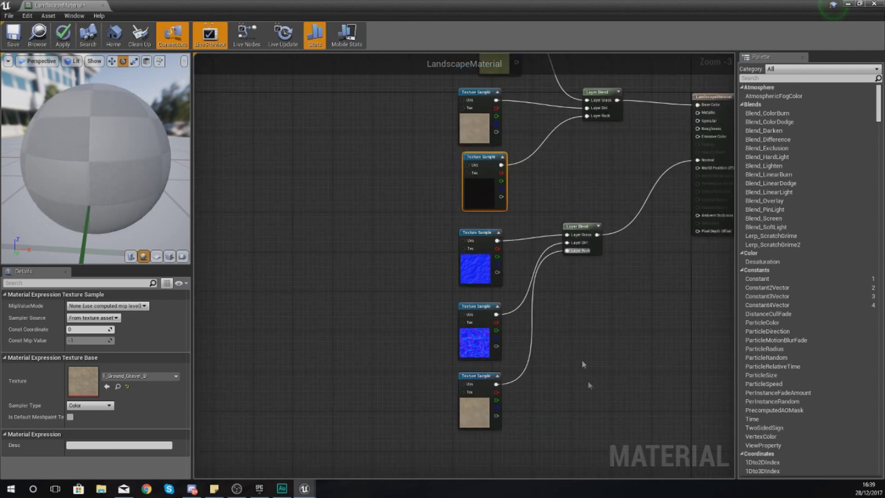
{"action": "left_click_drag", "start_coordinate": [575, 393], "coordinate": [456, 219]}
{"action": "left_click_drag", "start_coordinate": [584, 234], "coordinate": [596, 313]}
{"action": "left_click", "coordinate": [573, 194]}
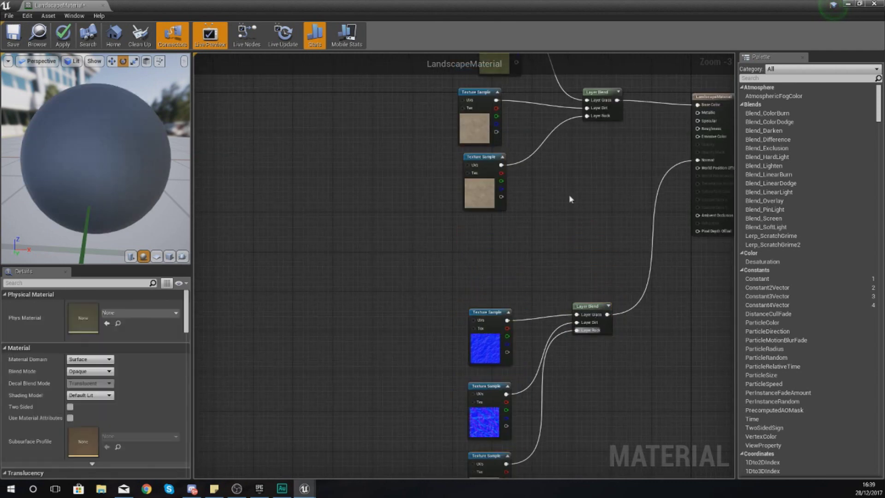
Assign the T_Rock_Sandstone_D texture to the Texture Sample feeding Layer Rock of the upper Layer Blend
{"action": "right_click_drag", "start_coordinate": [573, 193], "coordinate": [549, 249]}
{"action": "left_click", "coordinate": [469, 241]}
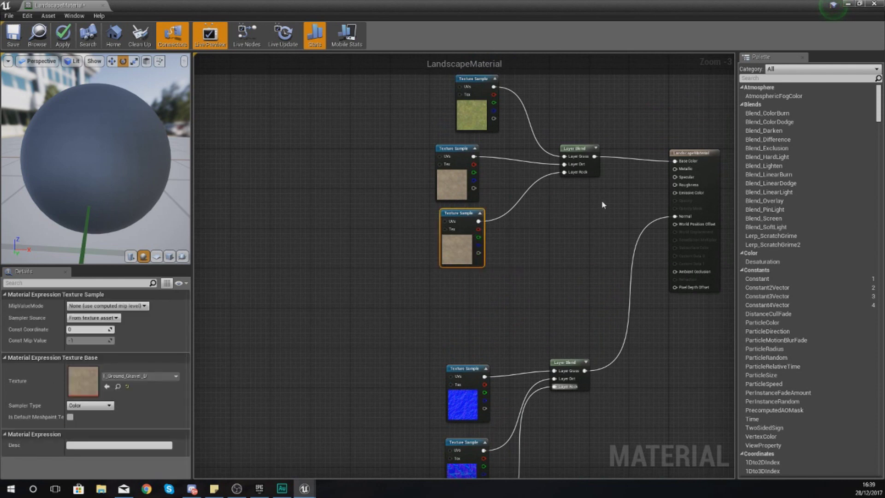
{"action": "left_click", "coordinate": [582, 157]}
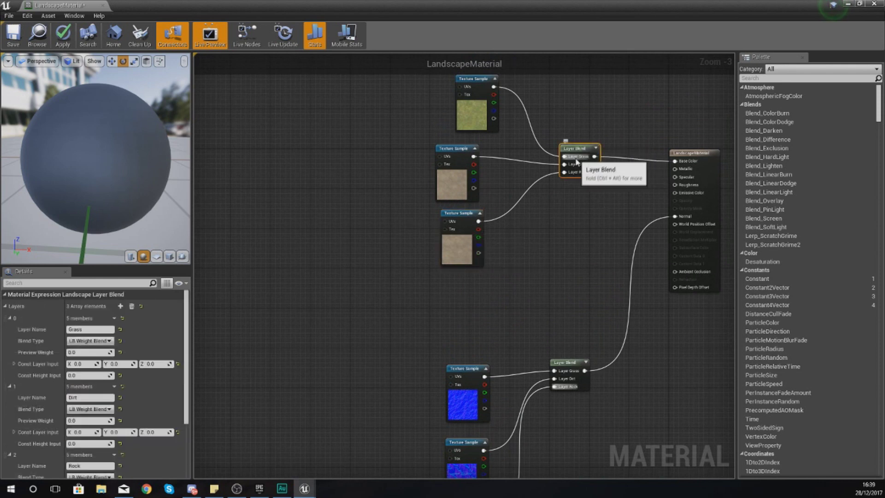
{"action": "left_click", "coordinate": [447, 249]}
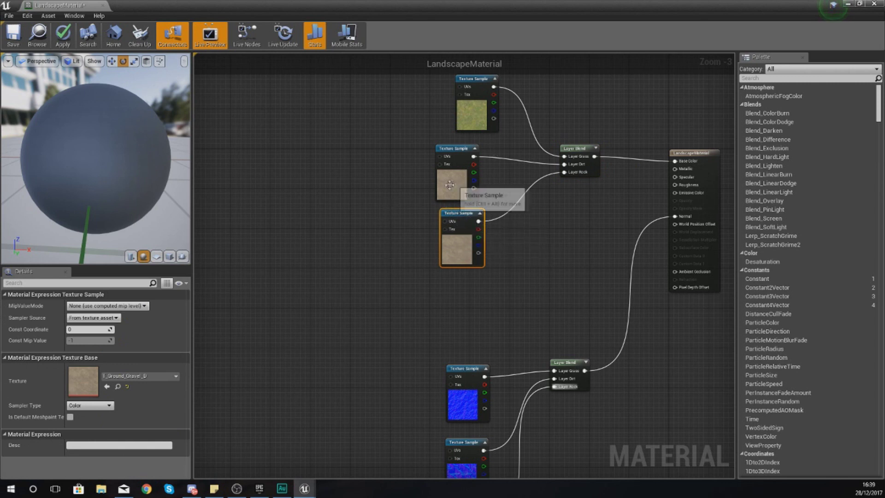
{"action": "left_click", "coordinate": [133, 376]}
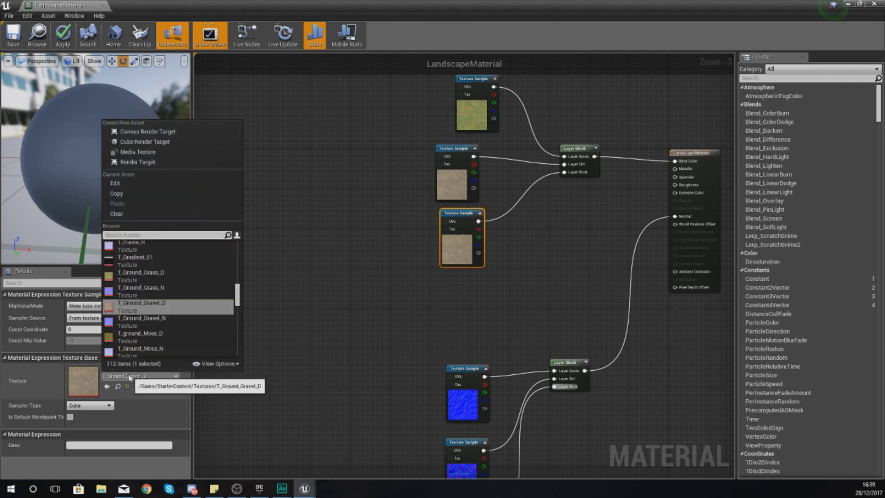
{"action": "type", "text": "t"}
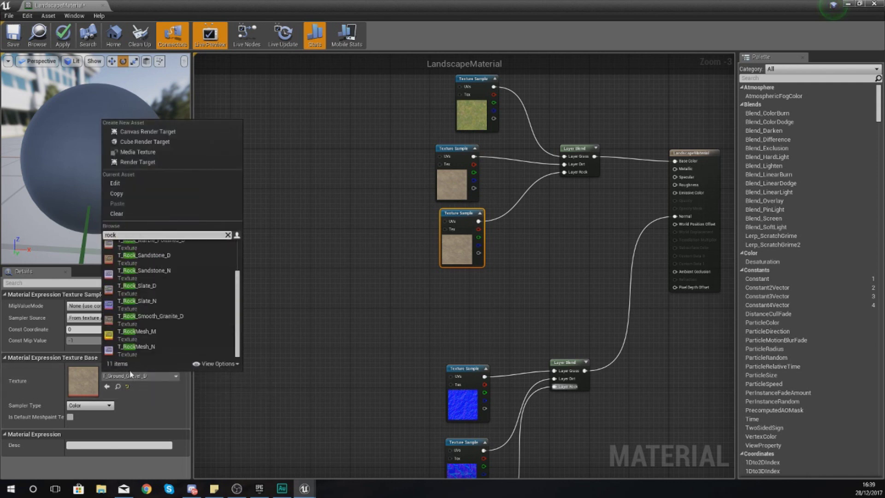
{"action": "left_click", "coordinate": [192, 259]}
Assign the T_Rock_Sandstone_N texture to the Texture Sample feeding Layer Rock of the lower Layer Blend
{"action": "right_click_drag", "start_coordinate": [475, 401], "coordinate": [377, 276]}
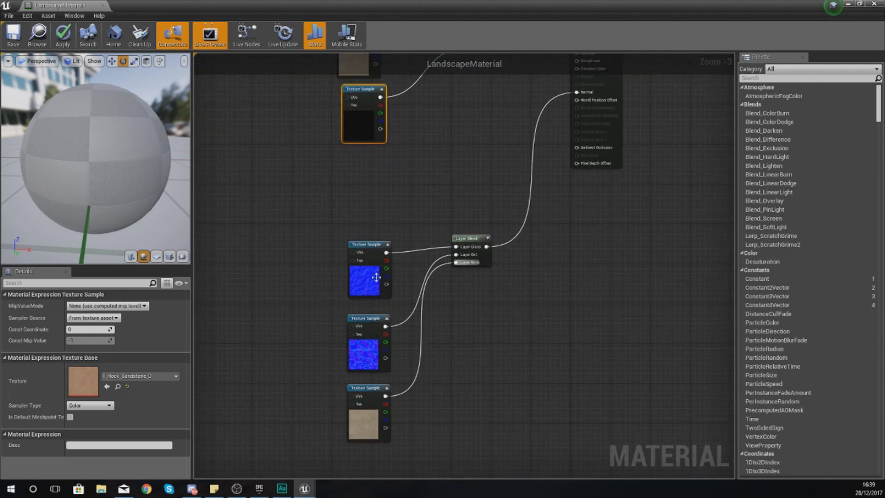
{"action": "left_click", "coordinate": [366, 426]}
{"action": "left_click", "coordinate": [137, 376]}
{"action": "type", "text": "sand"}
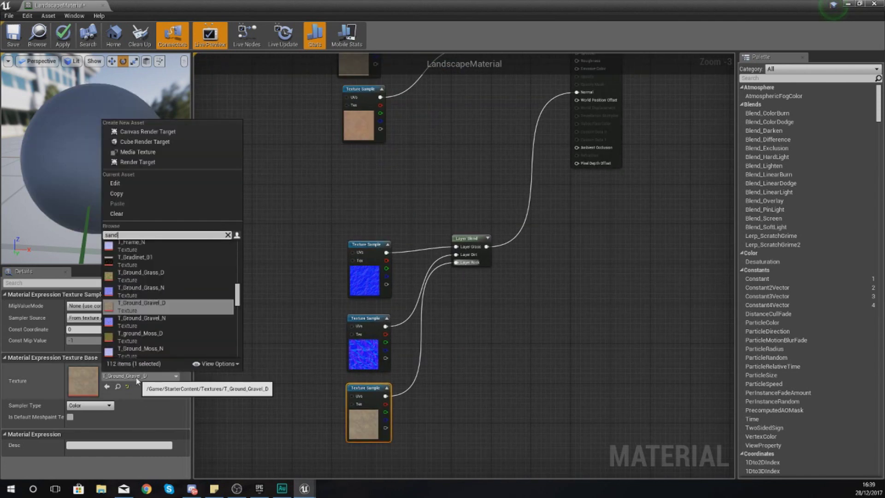
{"action": "left_click", "coordinate": [152, 258]}
{"action": "left_click", "coordinate": [365, 227]}
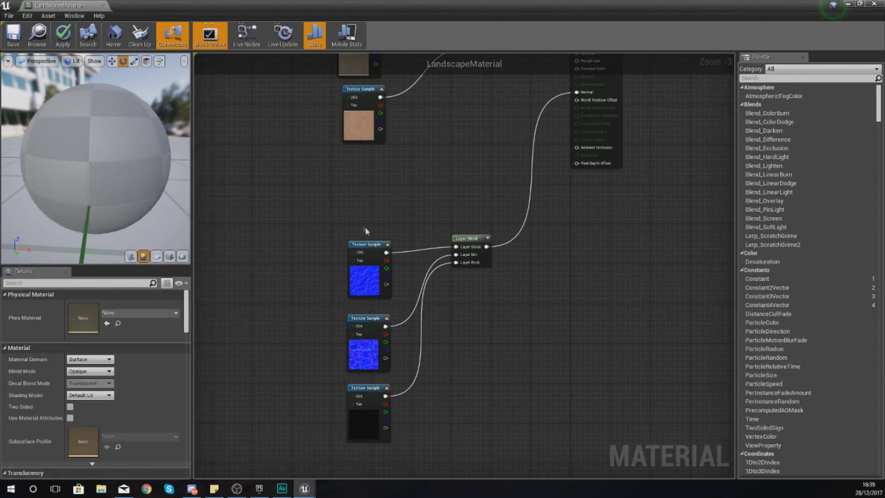
Add a LandscapeLayerCoords node beside the color Texture Samples and move it farther away from them
{"action": "right_click_drag", "start_coordinate": [365, 212], "coordinate": [373, 275]}
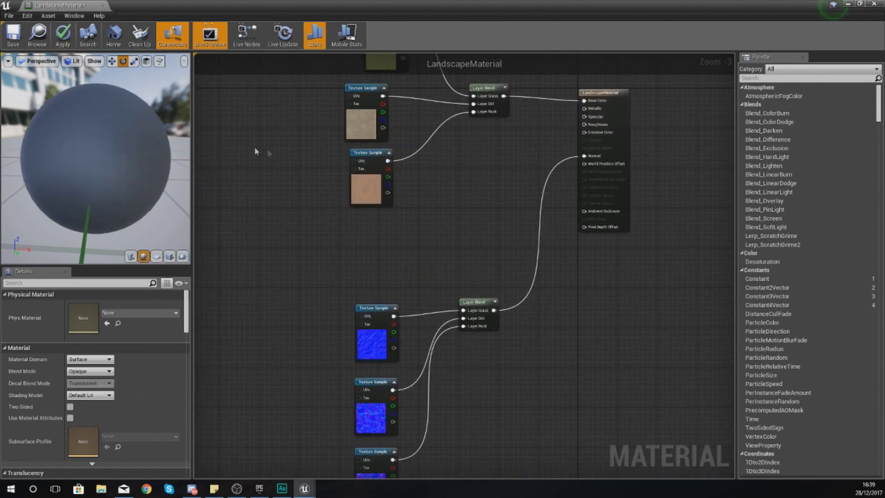
{"action": "right_click_drag", "start_coordinate": [255, 151], "coordinate": [276, 213]}
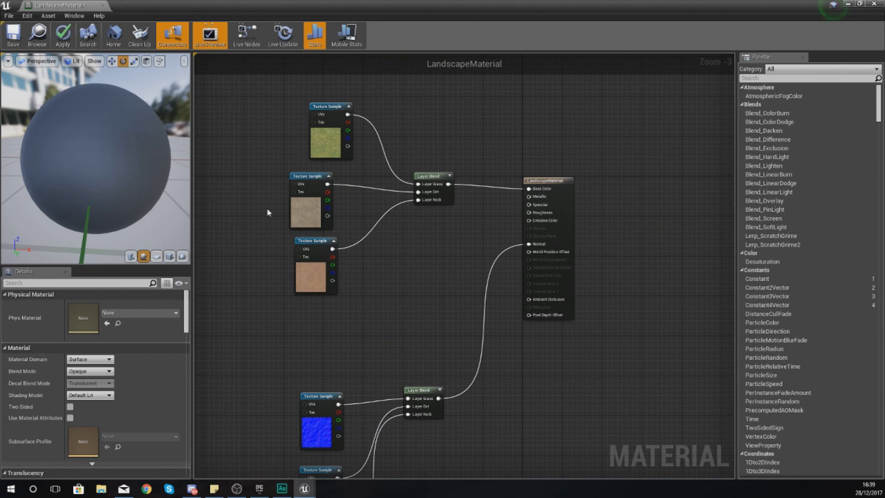
{"action": "right_click_drag", "start_coordinate": [256, 209], "coordinate": [301, 230]}
{"action": "right_click", "coordinate": [301, 230]}
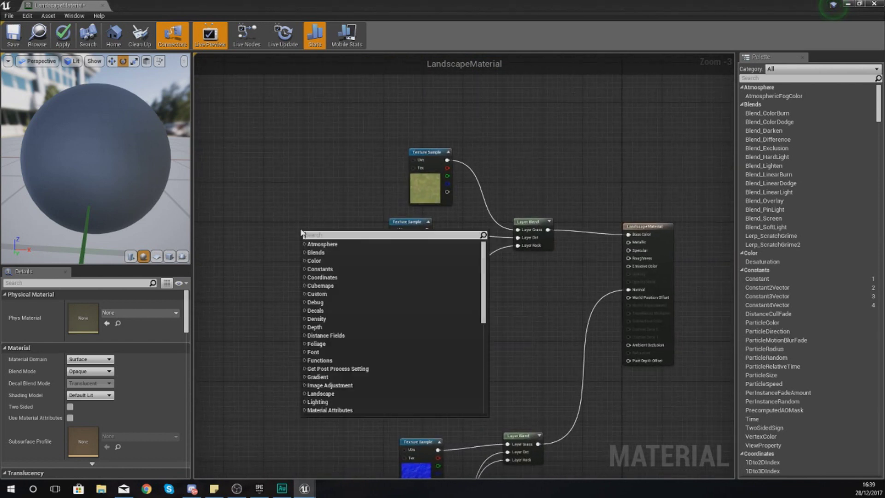
{"action": "type", "text": "landsc"}
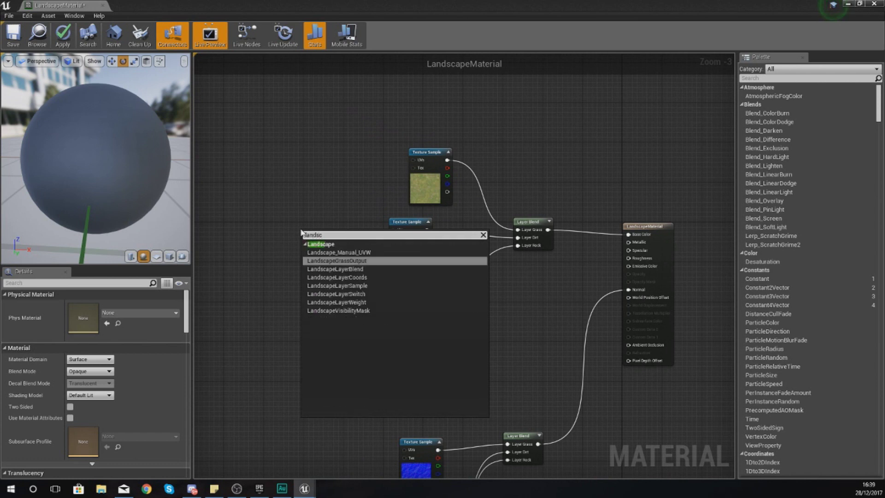
{"action": "left_click", "coordinate": [377, 277]}
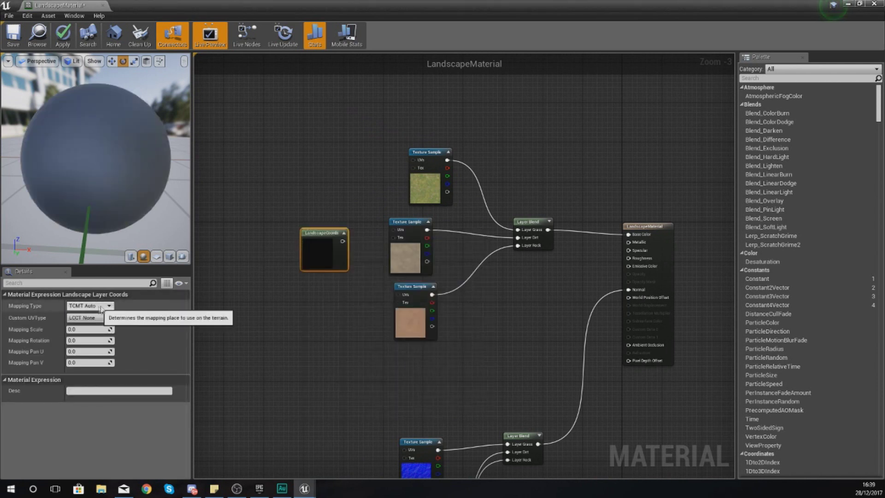
{"action": "left_click_drag", "start_coordinate": [320, 271], "coordinate": [279, 265]}
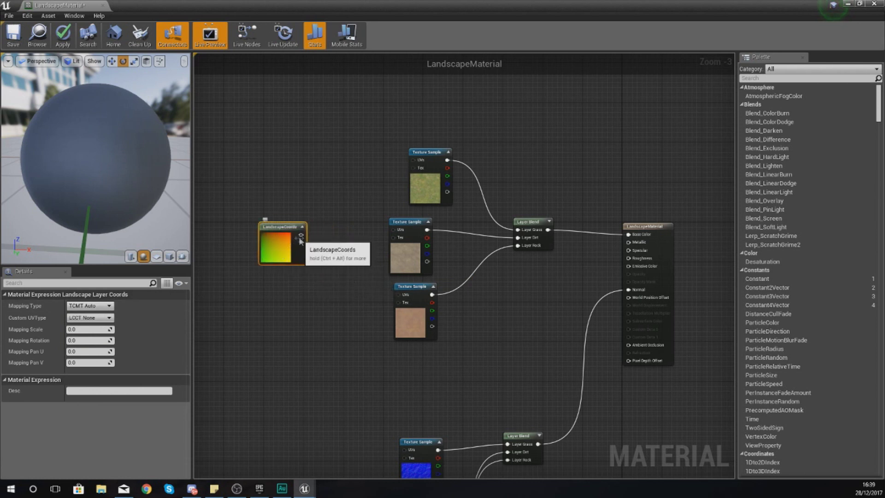
Connect LandscapeCoords to the UVs of all three color and three normal Texture Samples, and place it midway between the two groups
{"action": "left_click_drag", "start_coordinate": [300, 234], "coordinate": [413, 159]}
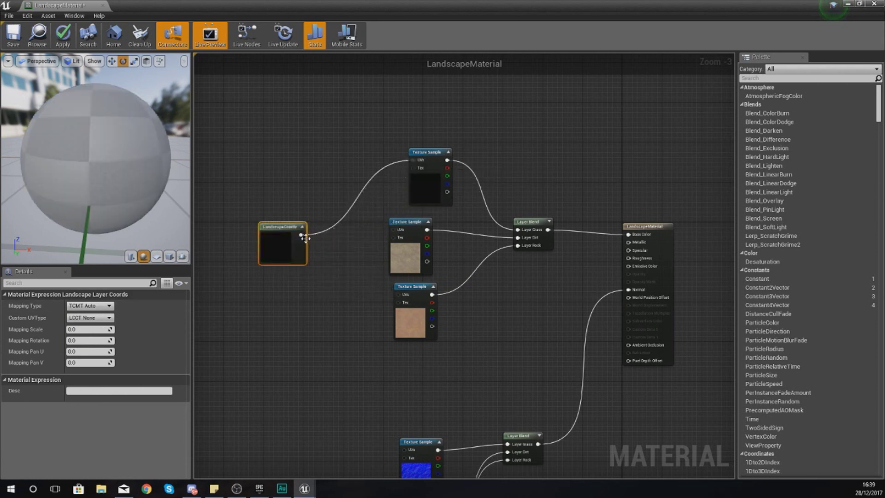
{"action": "left_click_drag", "start_coordinate": [300, 235], "coordinate": [403, 297]}
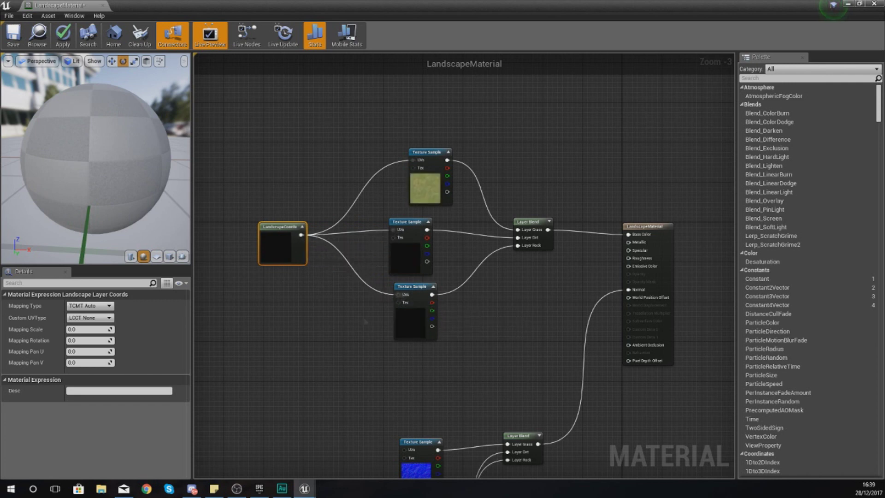
{"action": "right_click_drag", "start_coordinate": [365, 316], "coordinate": [383, 206]}
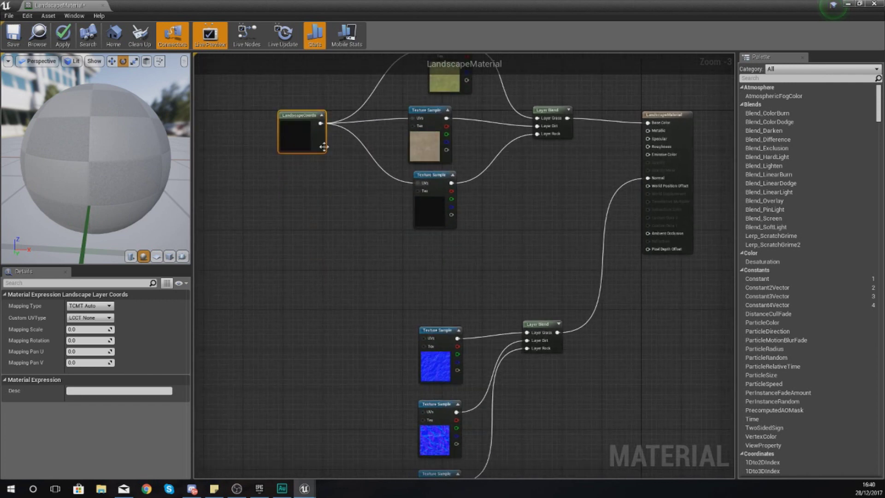
{"action": "left_click_drag", "start_coordinate": [320, 123], "coordinate": [425, 339]}
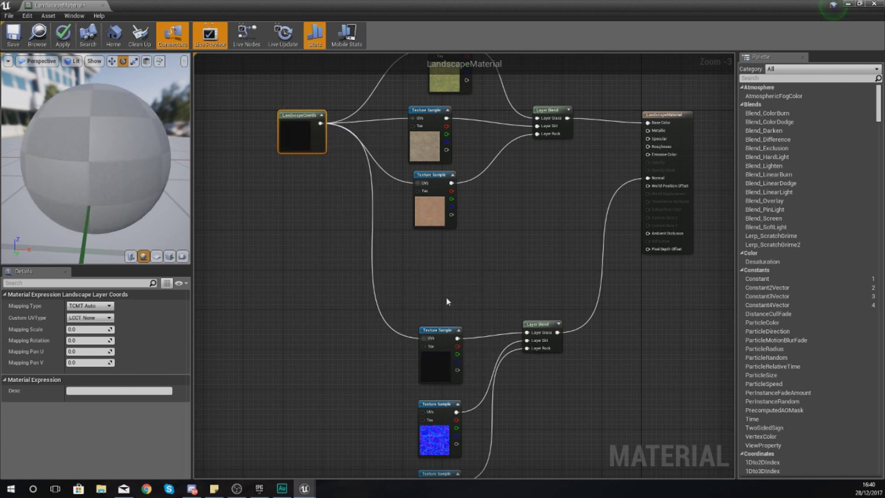
{"action": "left_click_drag", "start_coordinate": [320, 123], "coordinate": [424, 412]}
{"action": "right_click_drag", "start_coordinate": [370, 400], "coordinate": [342, 327]}
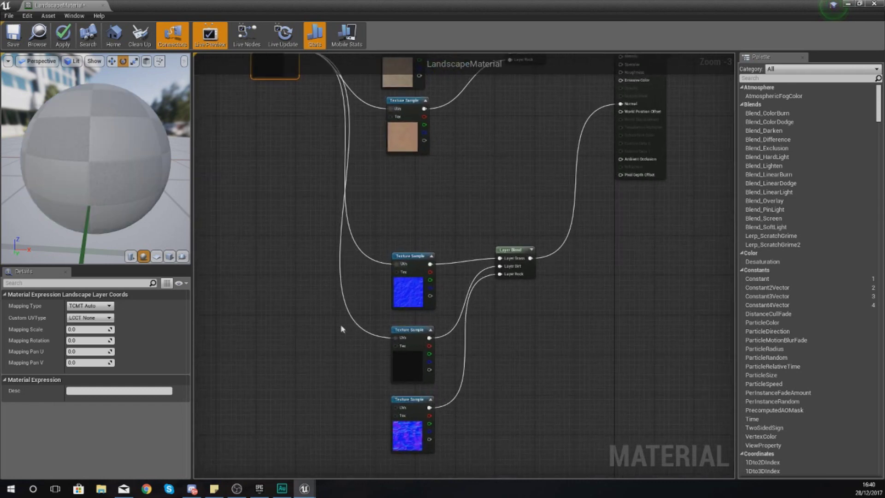
{"action": "scroll", "coordinate": [341, 328], "scroll_direction": "down", "scroll_amount": 1}
{"action": "left_click_drag", "start_coordinate": [382, 387], "coordinate": [308, 214]}
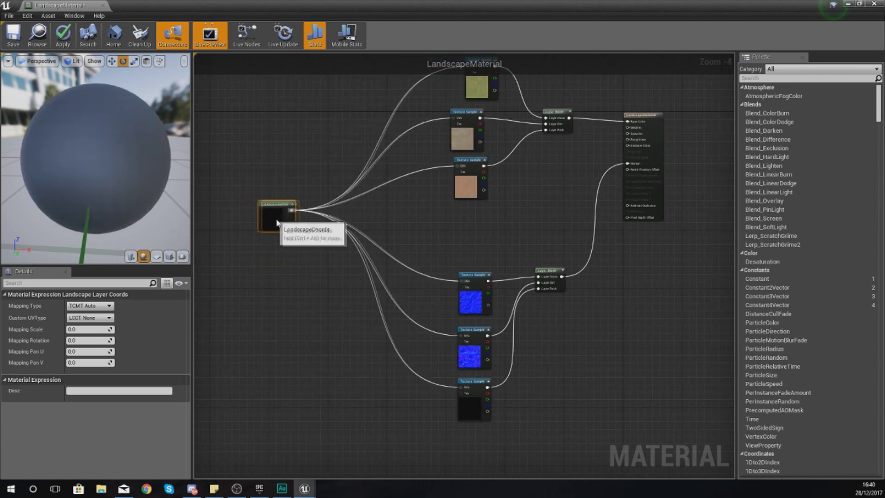
Apply the changes to the landscape material
{"action": "left_click", "coordinate": [332, 205]}
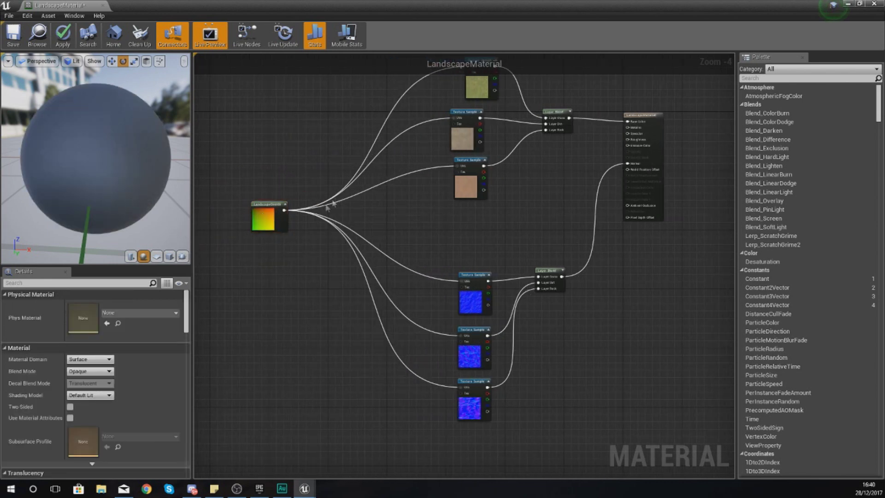
{"action": "left_click", "coordinate": [255, 227]}
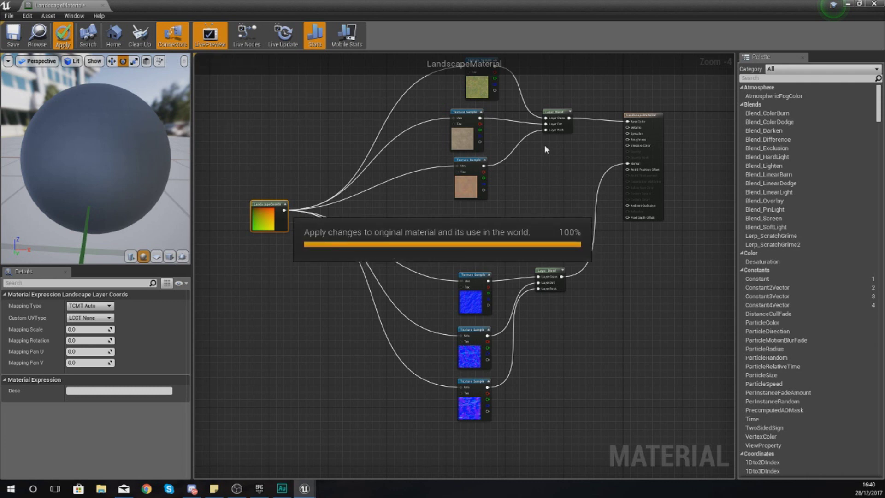
Add a Constant node beside the LandscapeMaterial node and connect it to the Roughness input
{"action": "right_click_drag", "start_coordinate": [584, 173], "coordinate": [486, 207]}
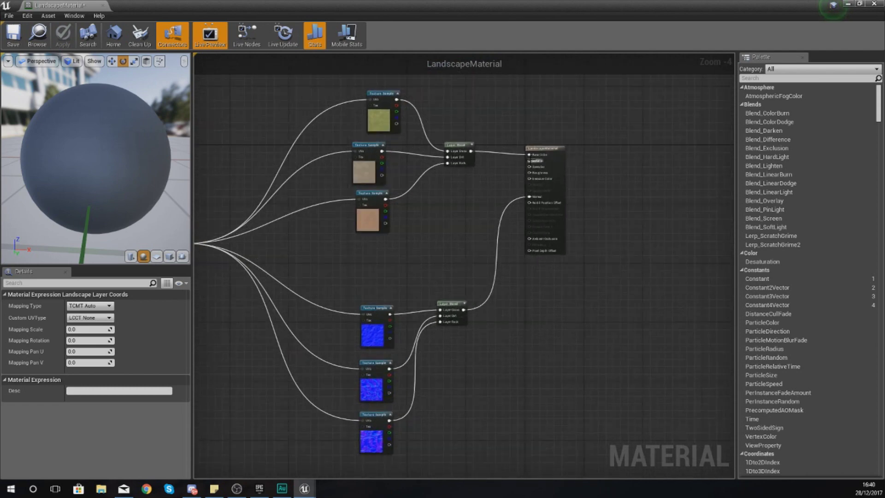
{"action": "scroll", "coordinate": [530, 161], "scroll_direction": "up", "scroll_amount": 5}
{"action": "right_click", "coordinate": [432, 192]}
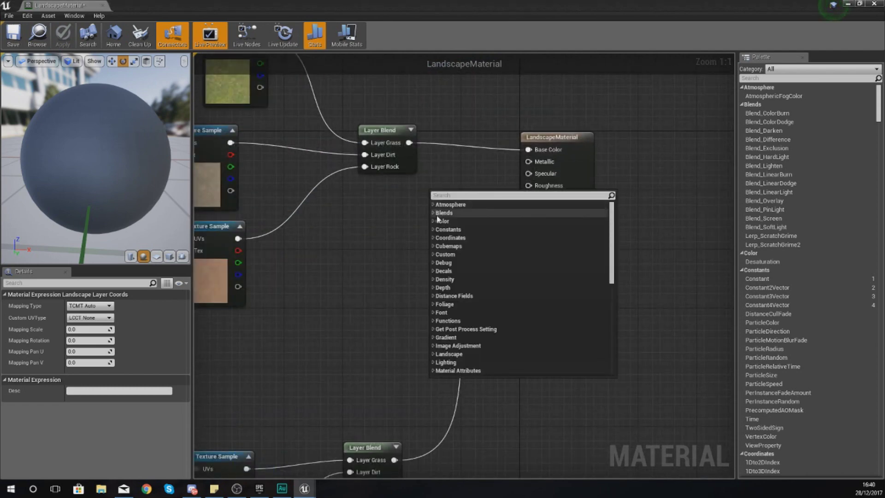
{"action": "left_click", "coordinate": [446, 229]}
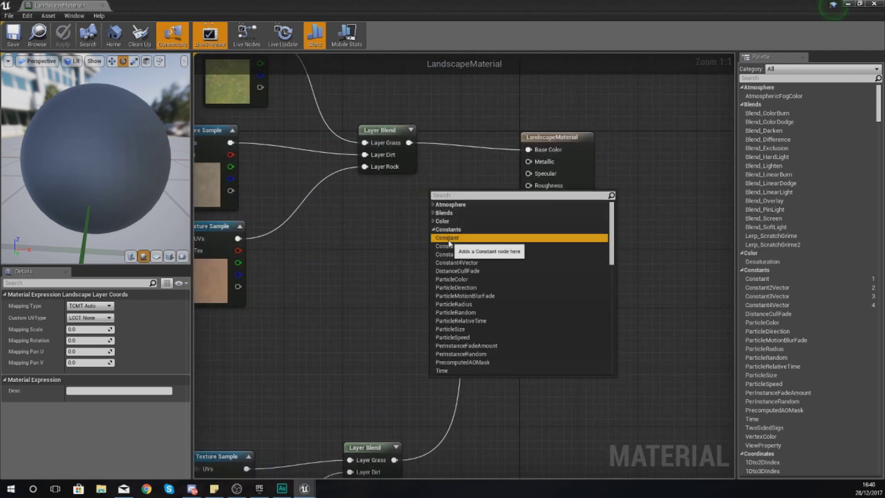
{"action": "left_click", "coordinate": [450, 243]}
{"action": "left_click_drag", "start_coordinate": [444, 208], "coordinate": [529, 186]}
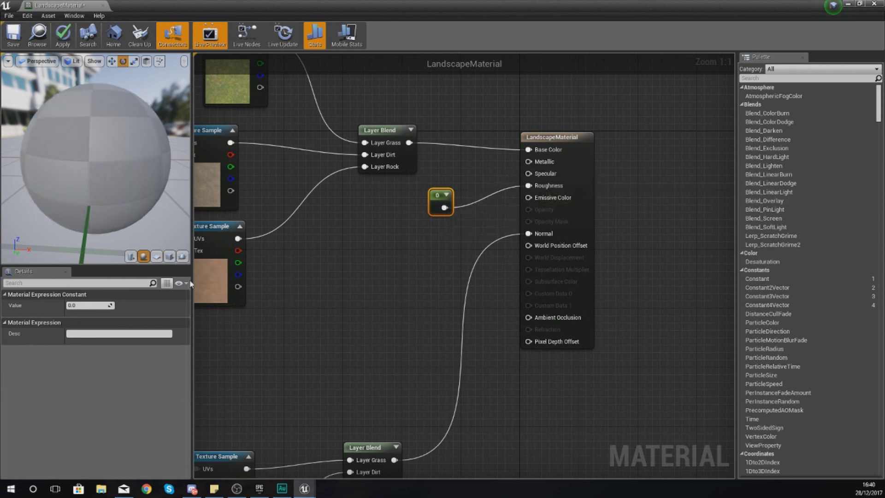
Set the roughness Constant's value to 1, apply the change to the material, and check the preview sphere
{"action": "left_click", "coordinate": [96, 306]}
{"action": "left_click_drag", "start_coordinate": [151, 217], "coordinate": [146, 218]}
{"action": "left_click", "coordinate": [88, 305]}
{"action": "type", "text": "1"}
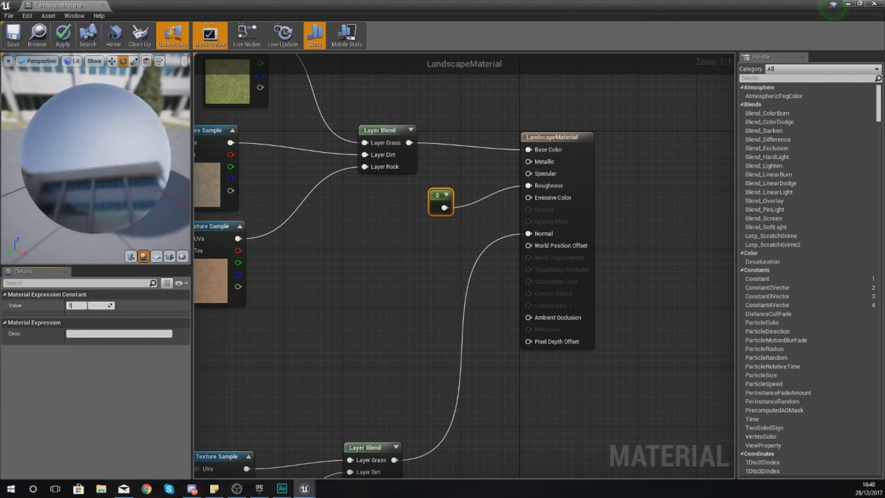
{"action": "key", "text": "Return"}
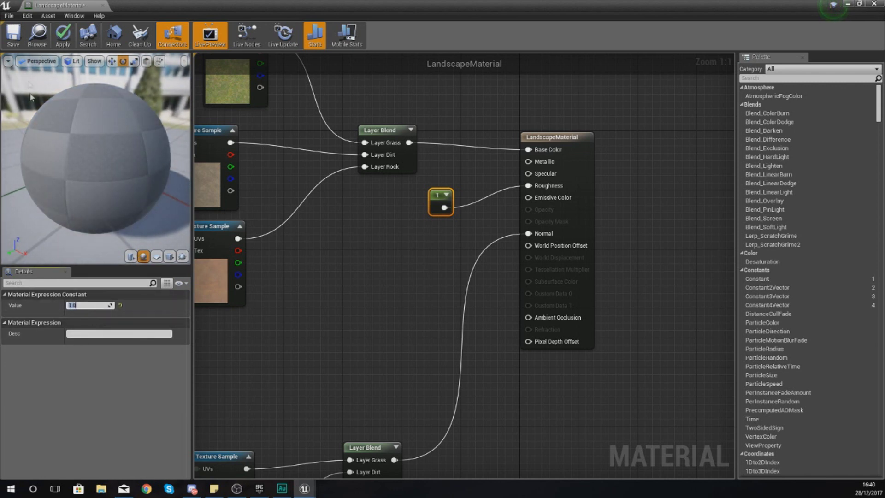
{"action": "left_click", "coordinate": [63, 42]}
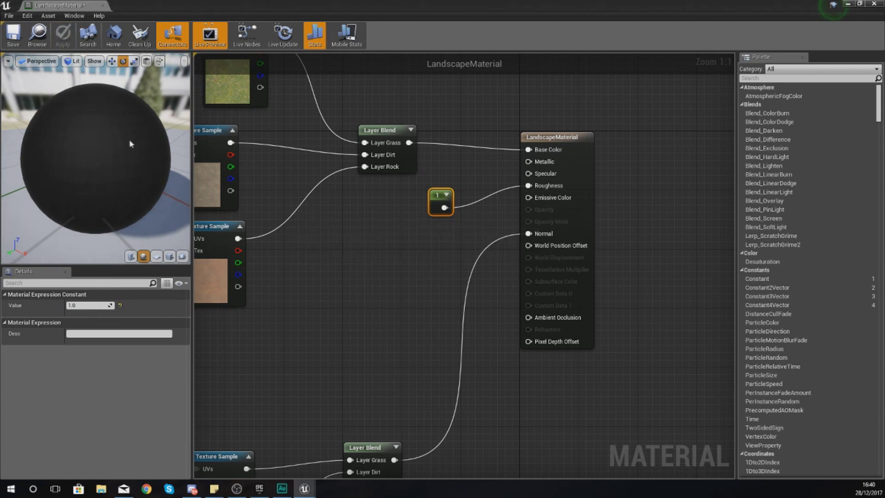
{"action": "left_click_drag", "start_coordinate": [131, 143], "coordinate": [60, 144]}
{"action": "left_click_drag", "start_coordinate": [138, 120], "coordinate": [122, 126]}
{"action": "left_click", "coordinate": [369, 180]}
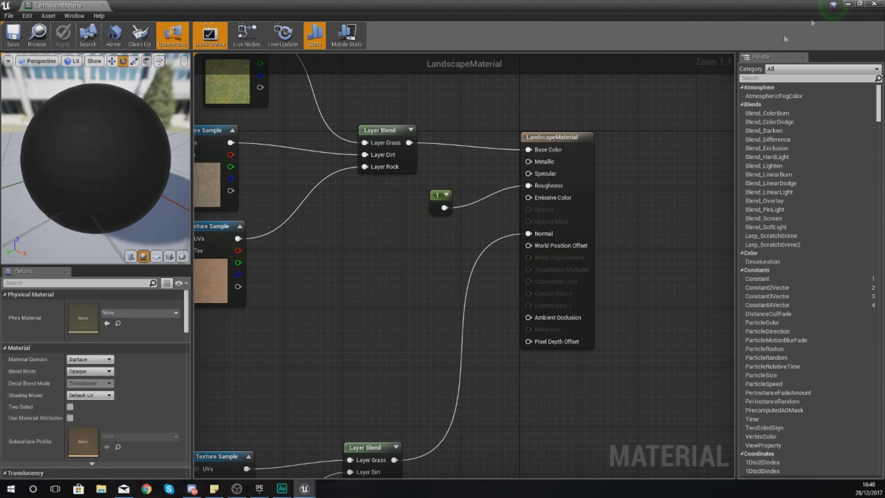
Close the material editor and turn the level view toward the sculpted landscape beside the arena
{"action": "left_click", "coordinate": [875, 4]}
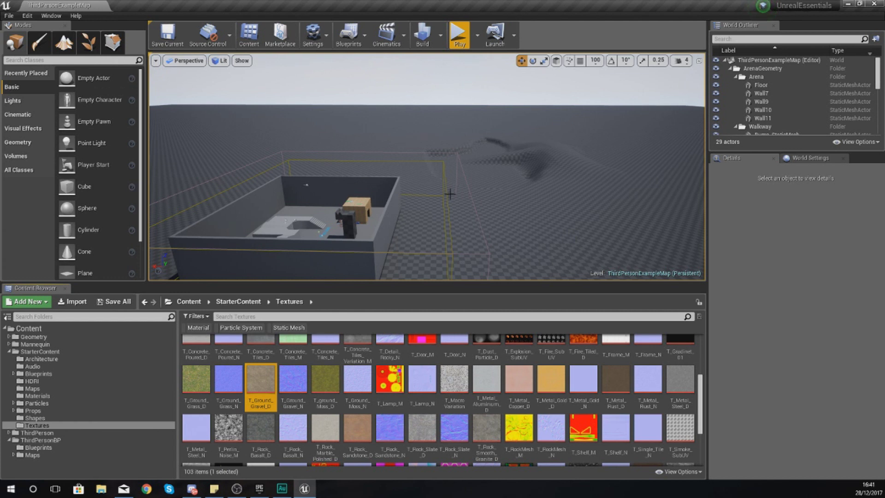
{"action": "right_click_drag", "start_coordinate": [478, 191], "coordinate": [318, 226]}
{"action": "right_click_drag", "start_coordinate": [470, 226], "coordinate": [479, 191]}
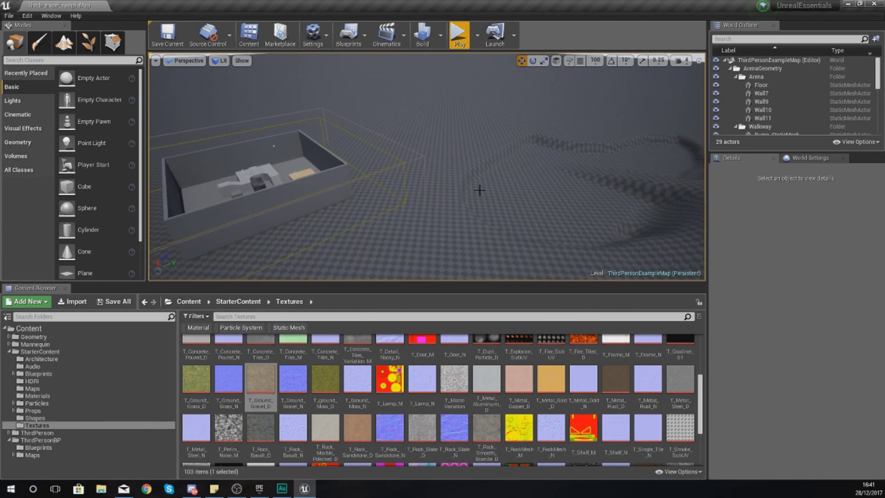